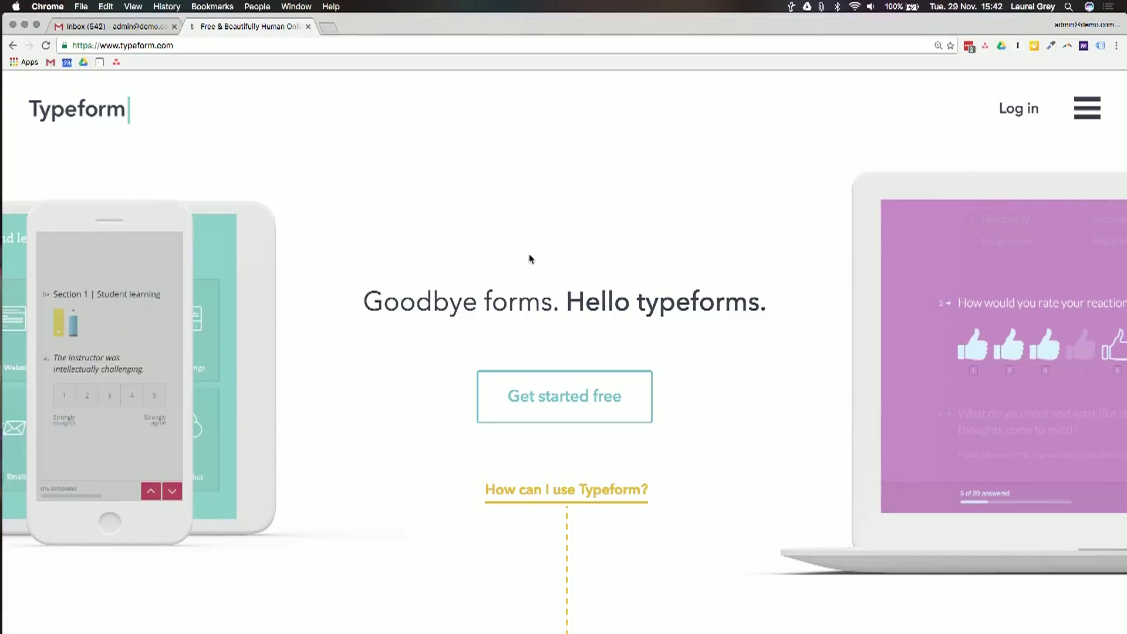
{"action": "scroll", "coordinate": [530, 259], "scroll_direction": "down", "scroll_amount": 3}
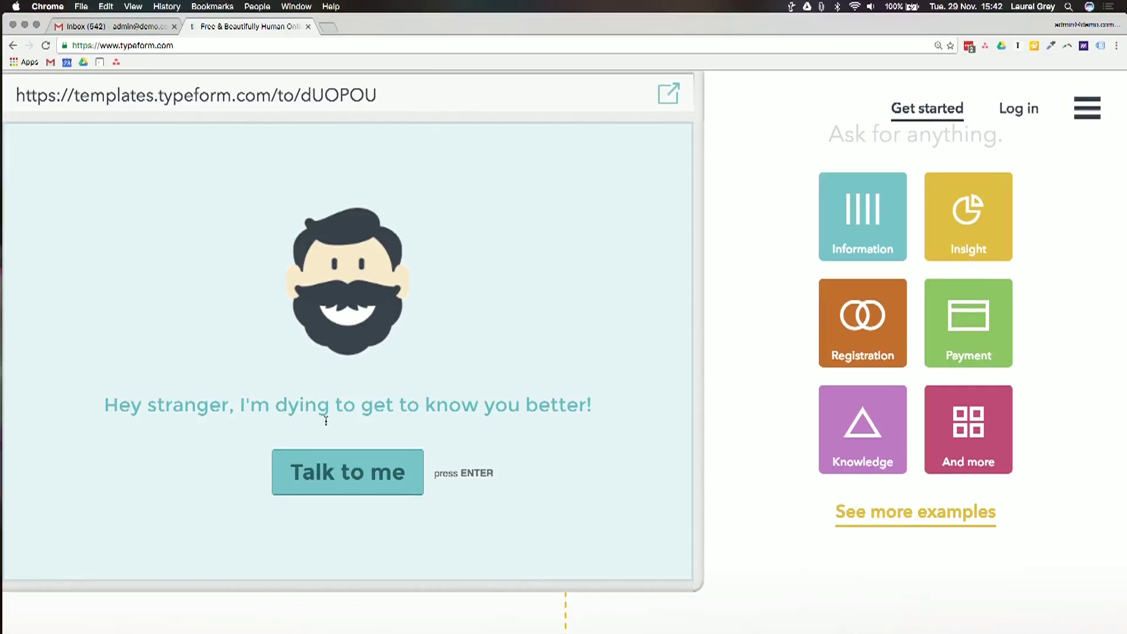
Scroll down to the 'Hey stranger' sample form and its use-case category tiles
{"action": "left_click", "coordinate": [300, 495]}
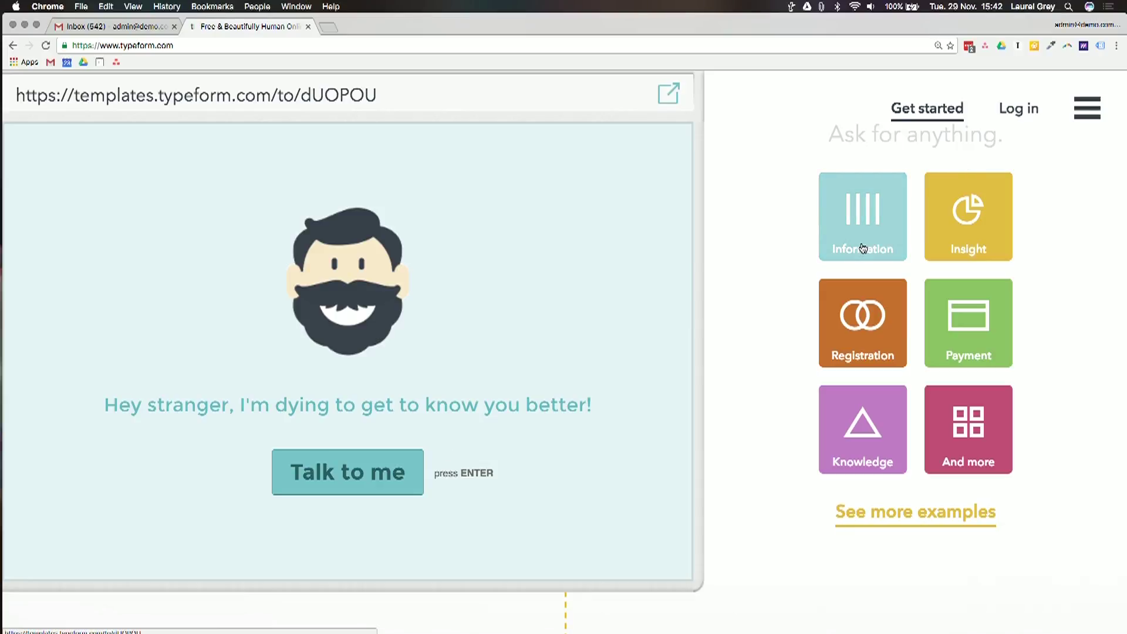
{"action": "scroll", "coordinate": [863, 248], "scroll_direction": "up", "scroll_amount": 1}
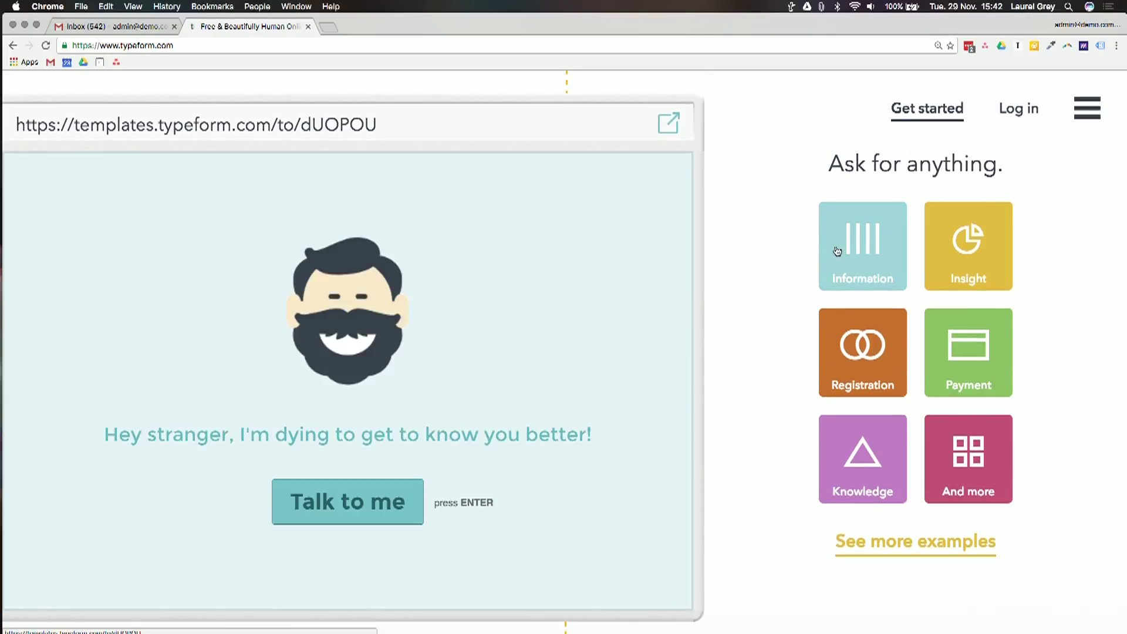
Start the sample form, answer the name question, and pick Female for gender
{"action": "left_click", "coordinate": [325, 516]}
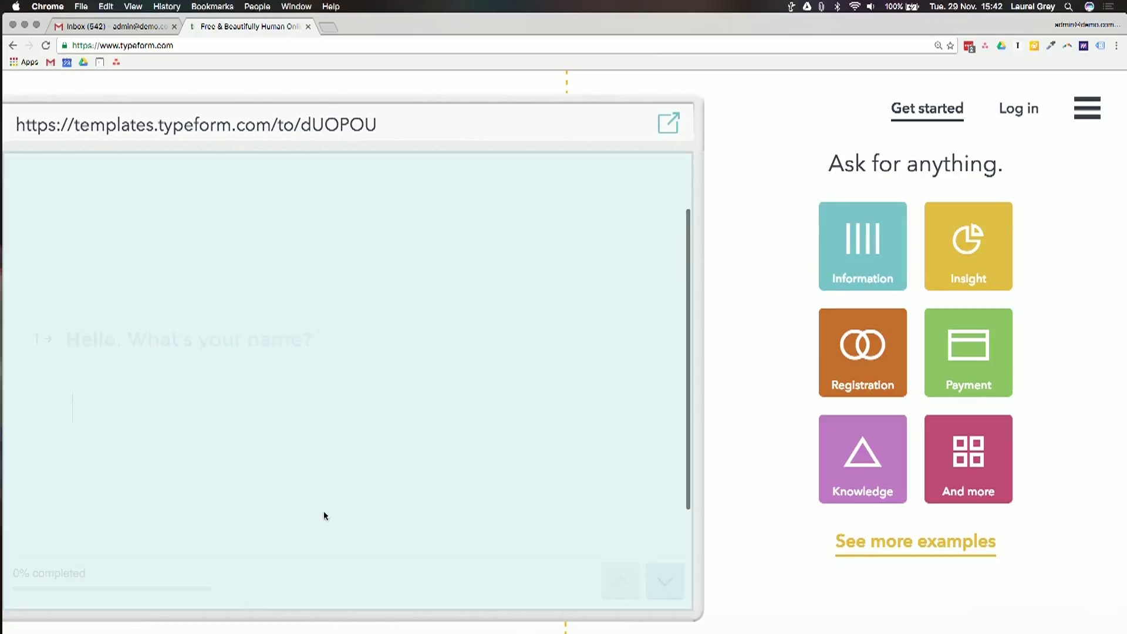
{"action": "type", "text": "Laurel"}
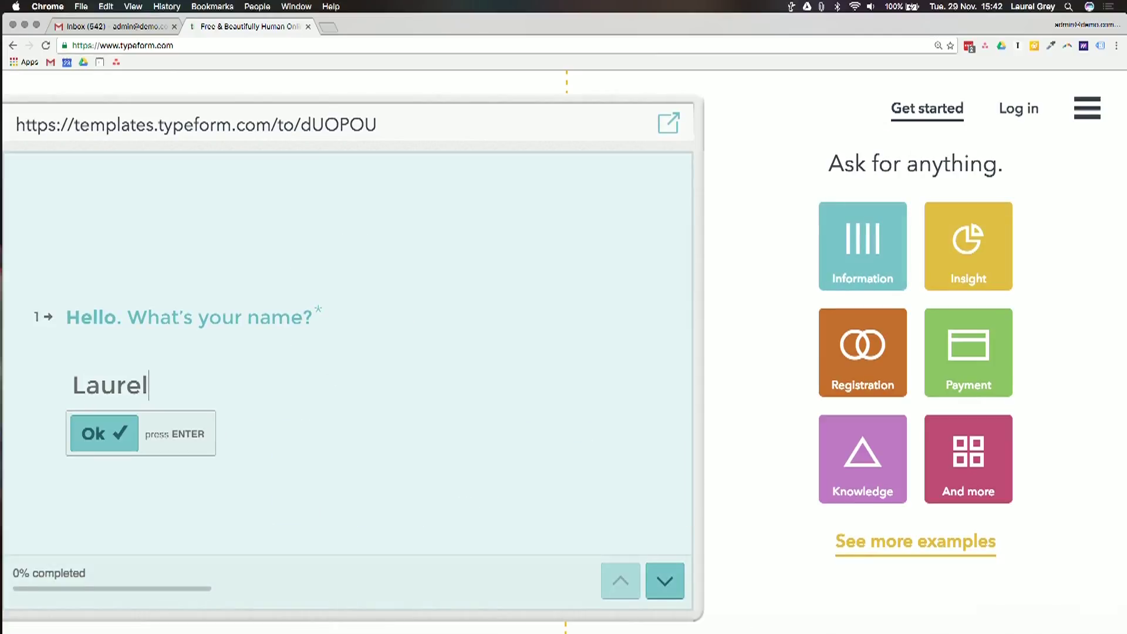
{"action": "key", "text": "Return"}
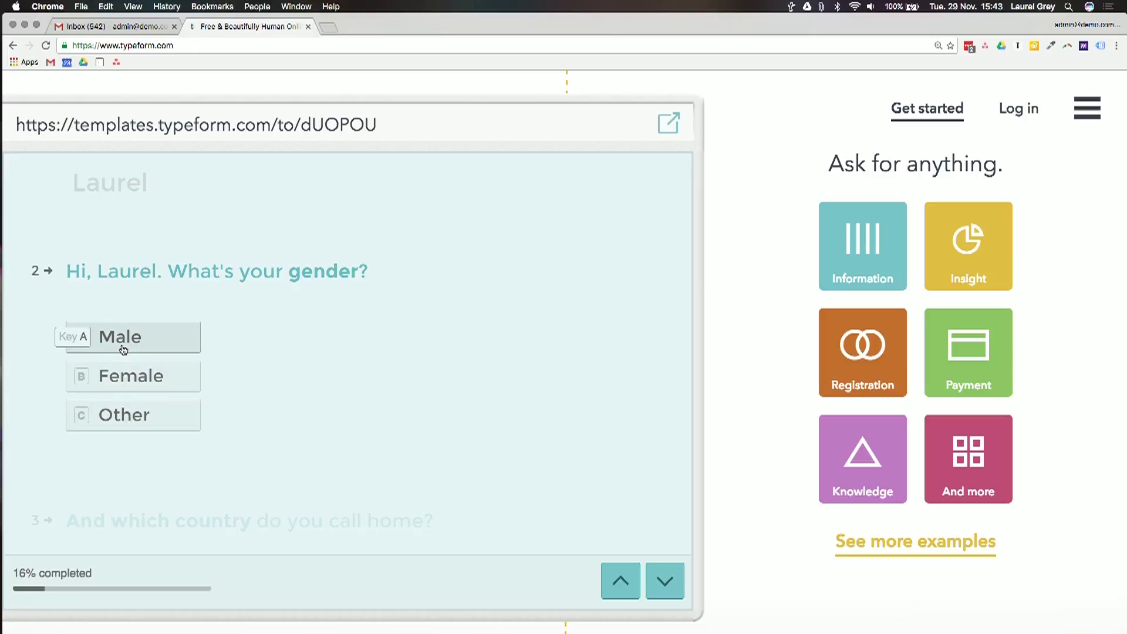
{"action": "left_click", "coordinate": [120, 374]}
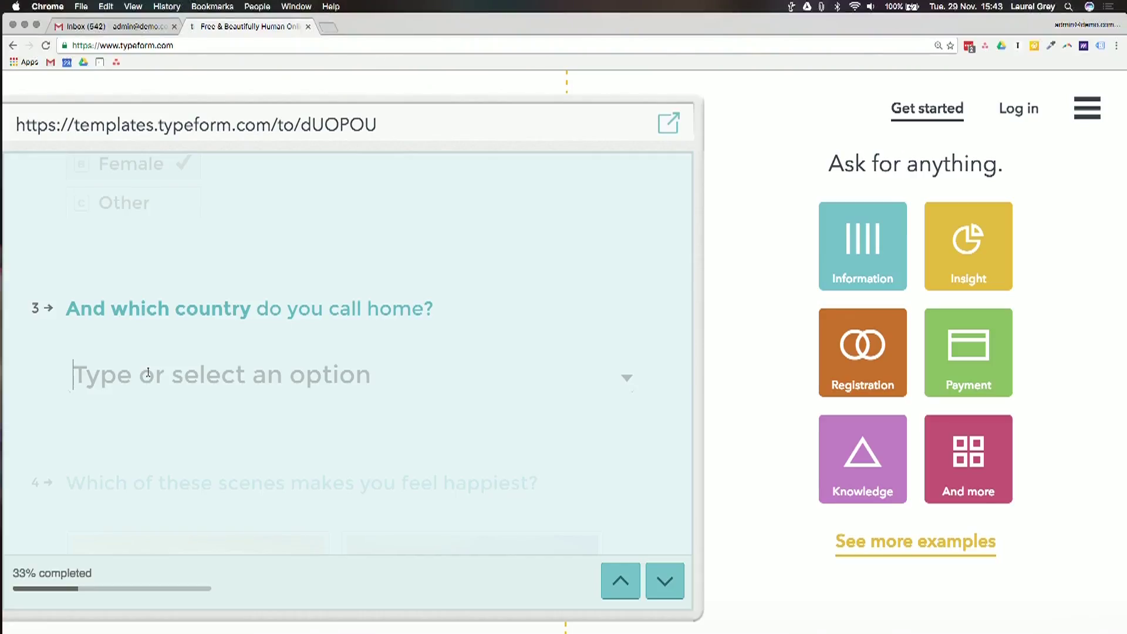
Choose Australia as the country, pick Beach as the happiest scene, and skip the reason question
{"action": "left_click", "coordinate": [148, 374]}
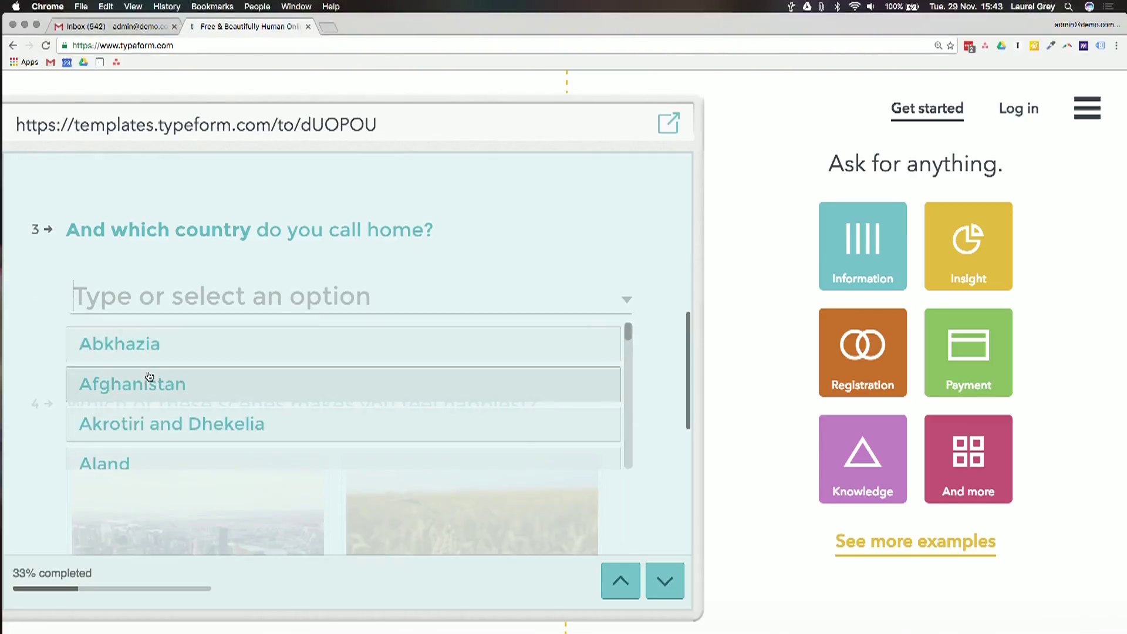
{"action": "type", "text": "Aus"}
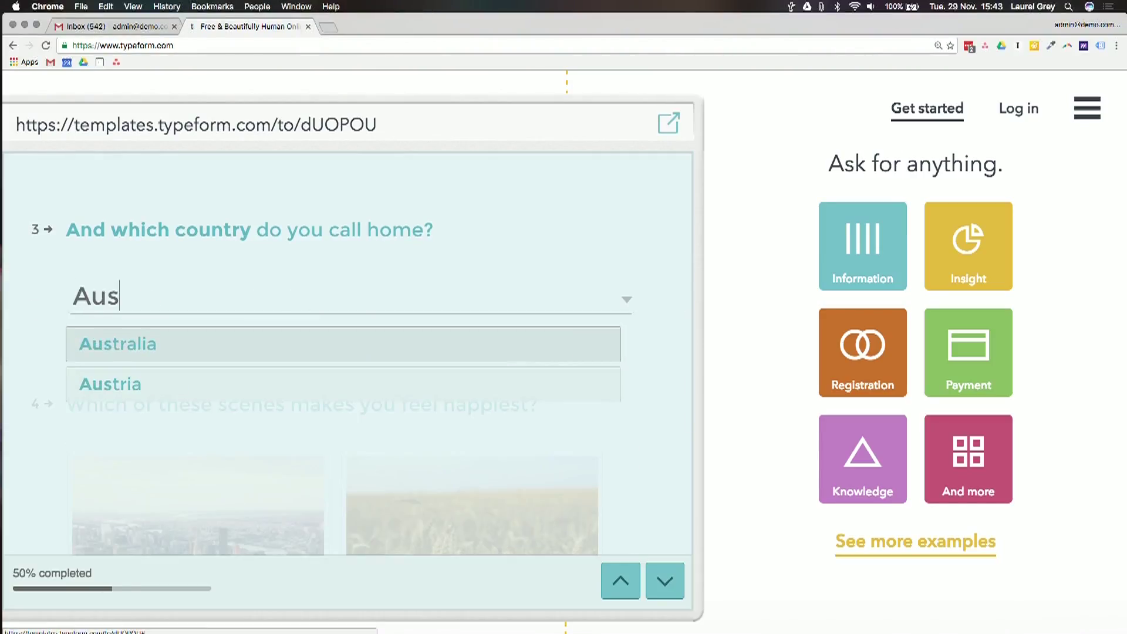
{"action": "key", "text": "Return"}
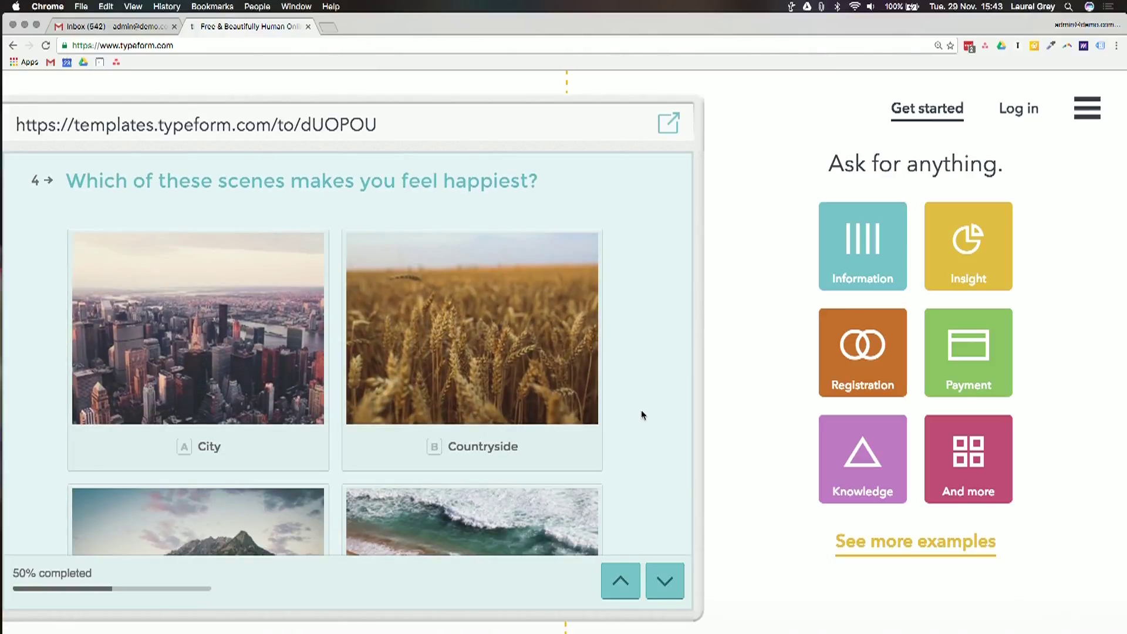
{"action": "scroll", "coordinate": [641, 410], "scroll_direction": "down", "scroll_amount": 10}
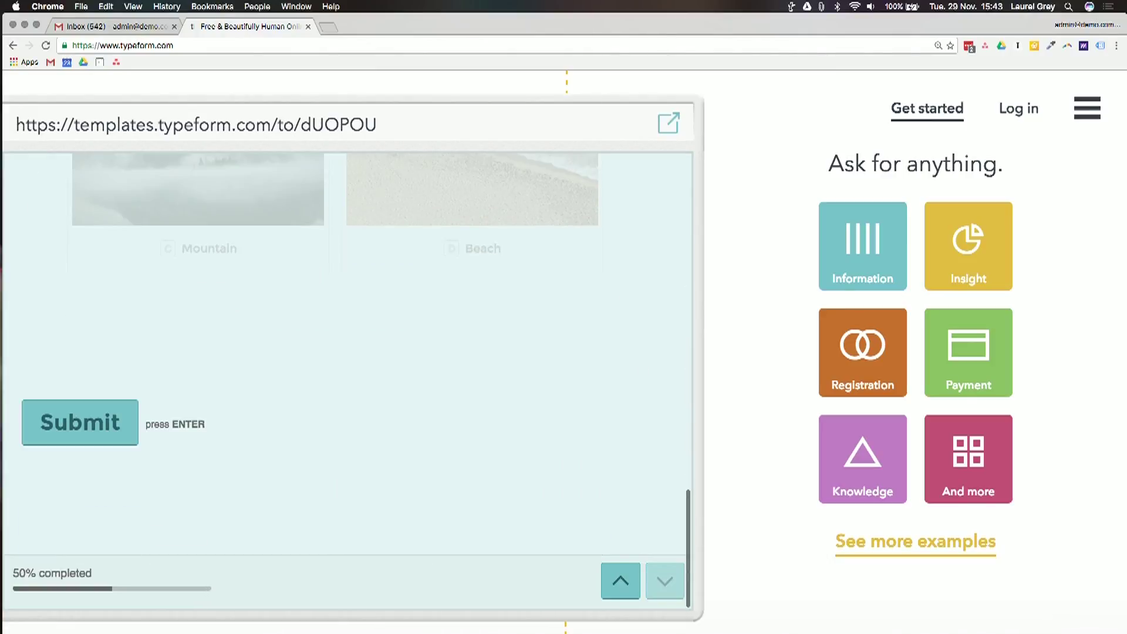
{"action": "scroll", "coordinate": [503, 196], "scroll_direction": "up", "scroll_amount": 10}
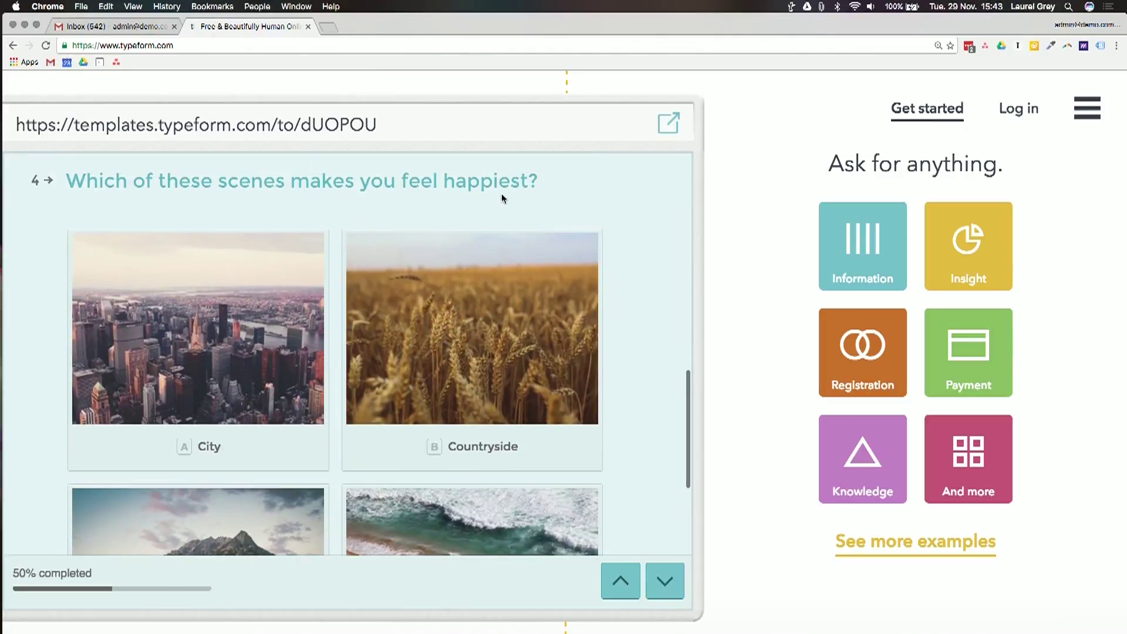
{"action": "scroll", "coordinate": [502, 192], "scroll_direction": "down", "scroll_amount": 10}
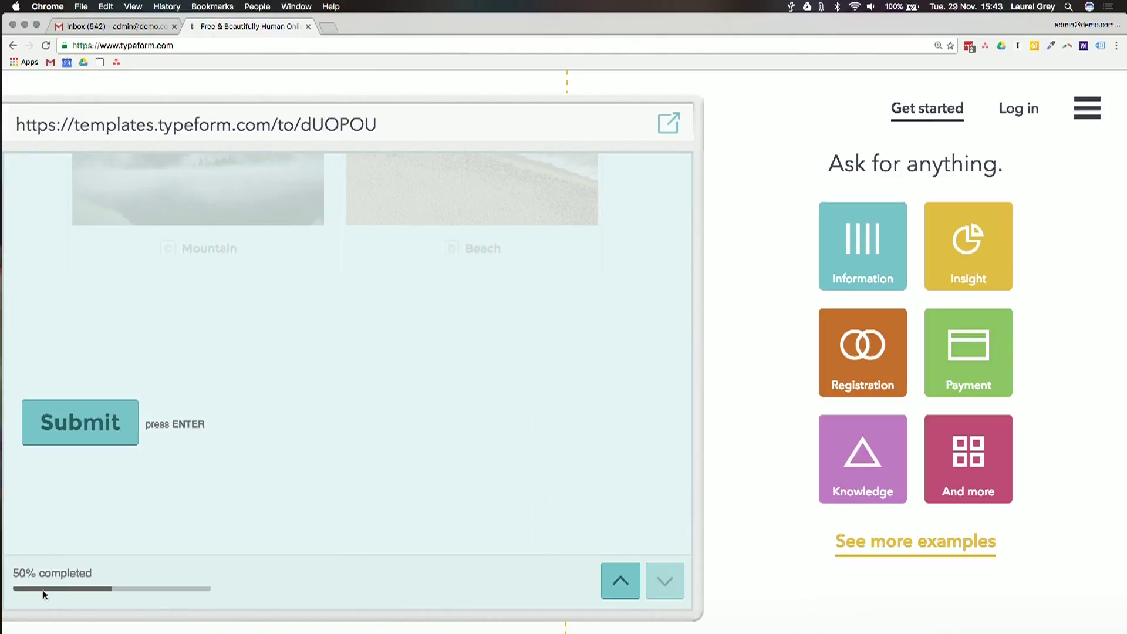
{"action": "scroll", "coordinate": [488, 163], "scroll_direction": "up", "scroll_amount": 10}
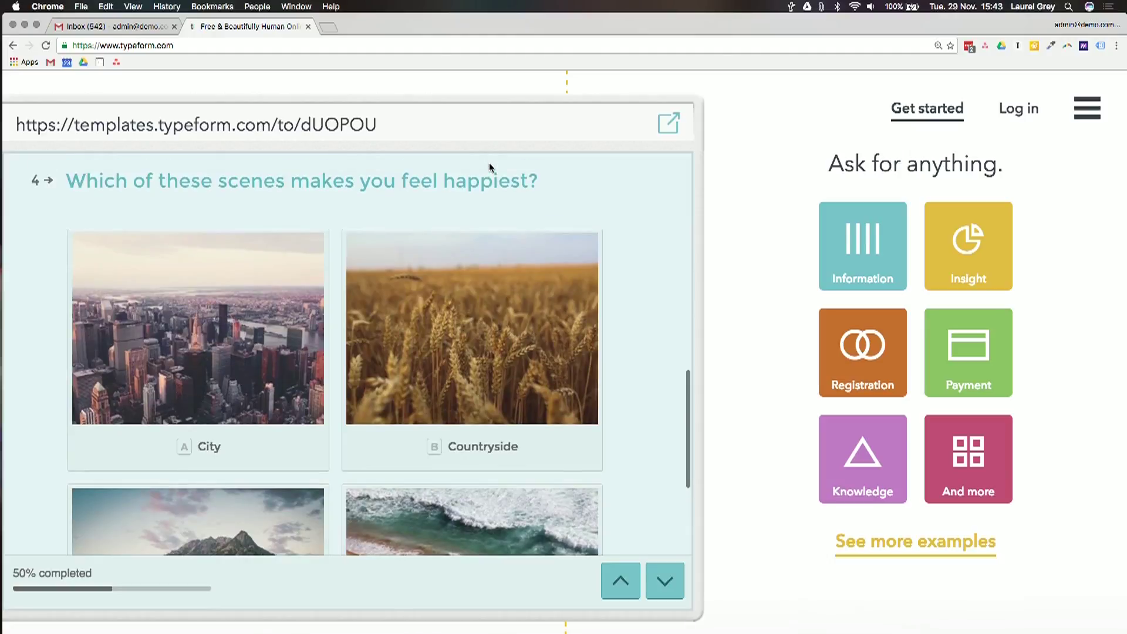
{"action": "left_click", "coordinate": [457, 496]}
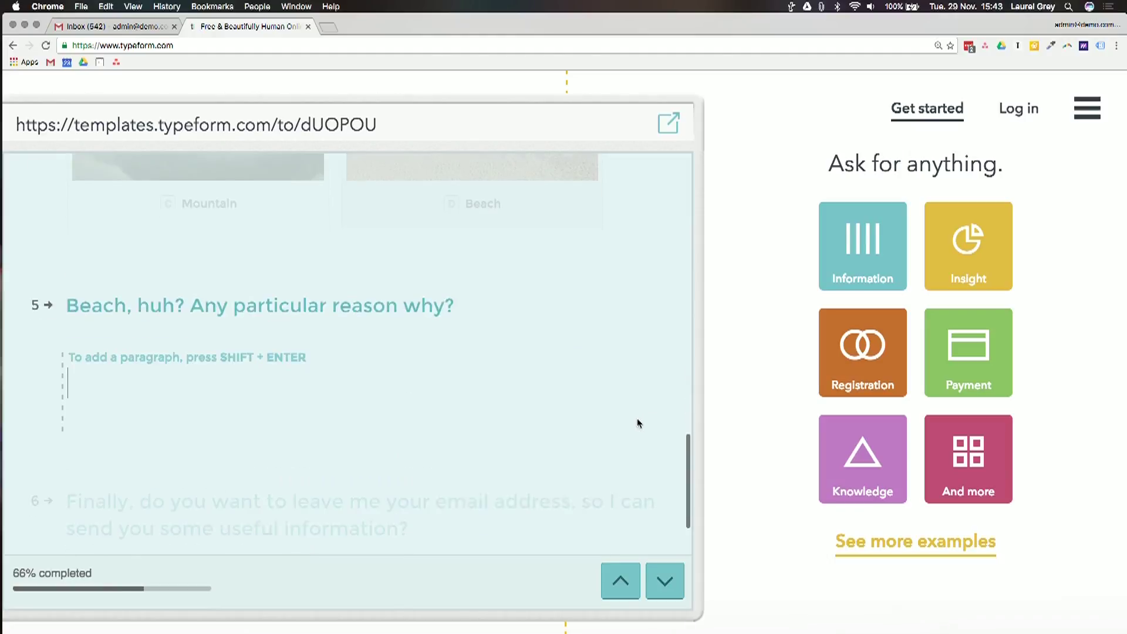
{"action": "key", "text": "Return"}
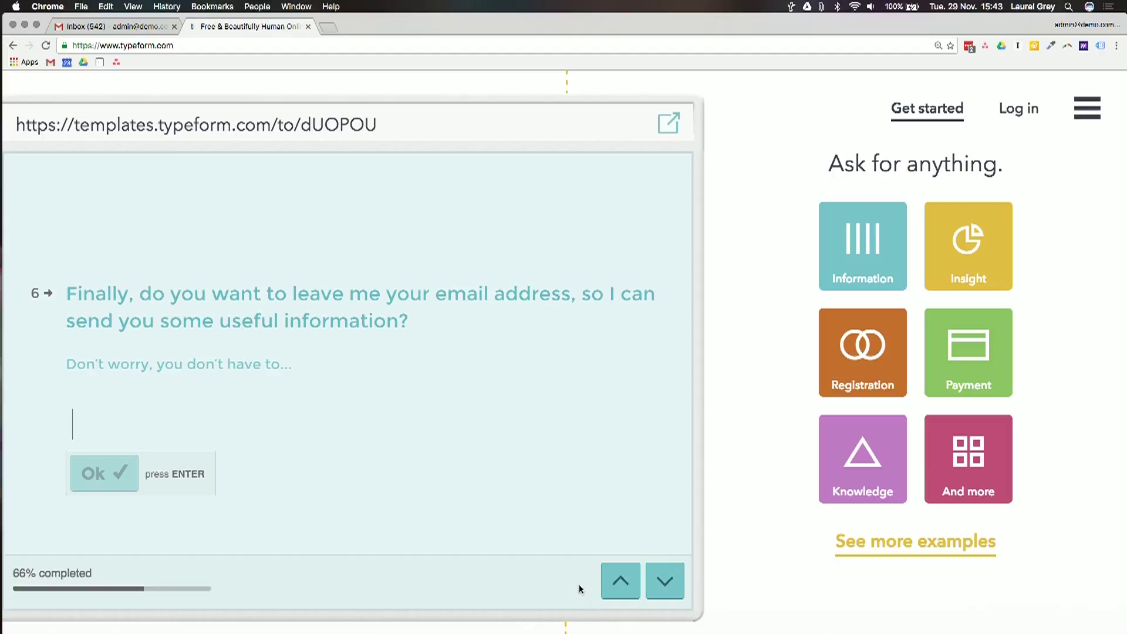
Load the Insight and Registration examples and begin the BEARDYCONF ticket form
{"action": "left_click", "coordinate": [978, 281]}
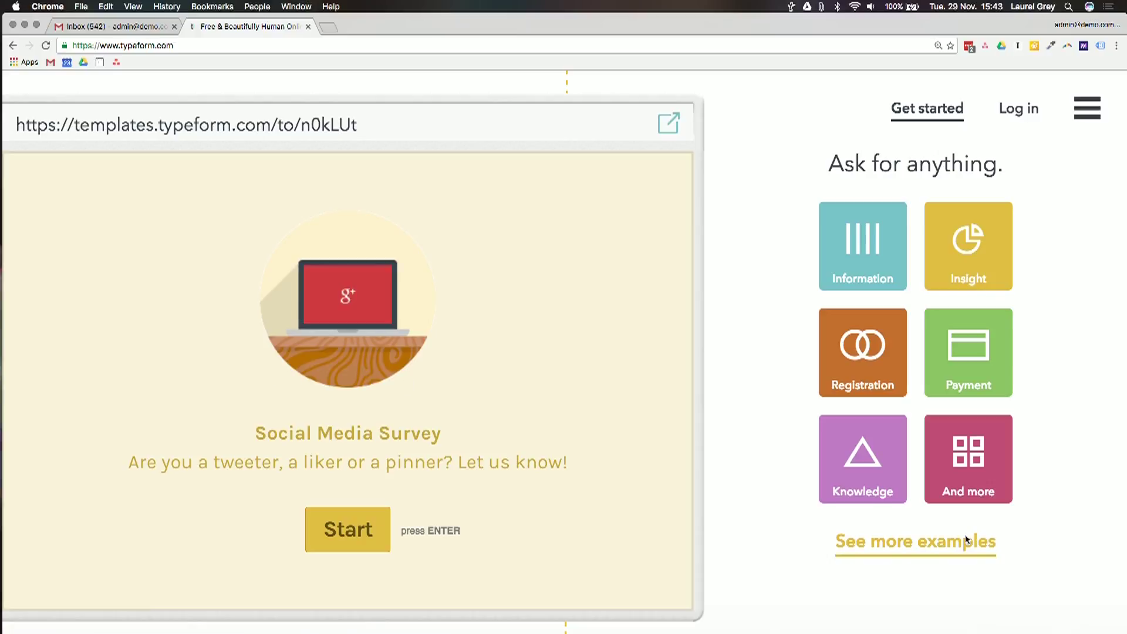
{"action": "left_click", "coordinate": [862, 364]}
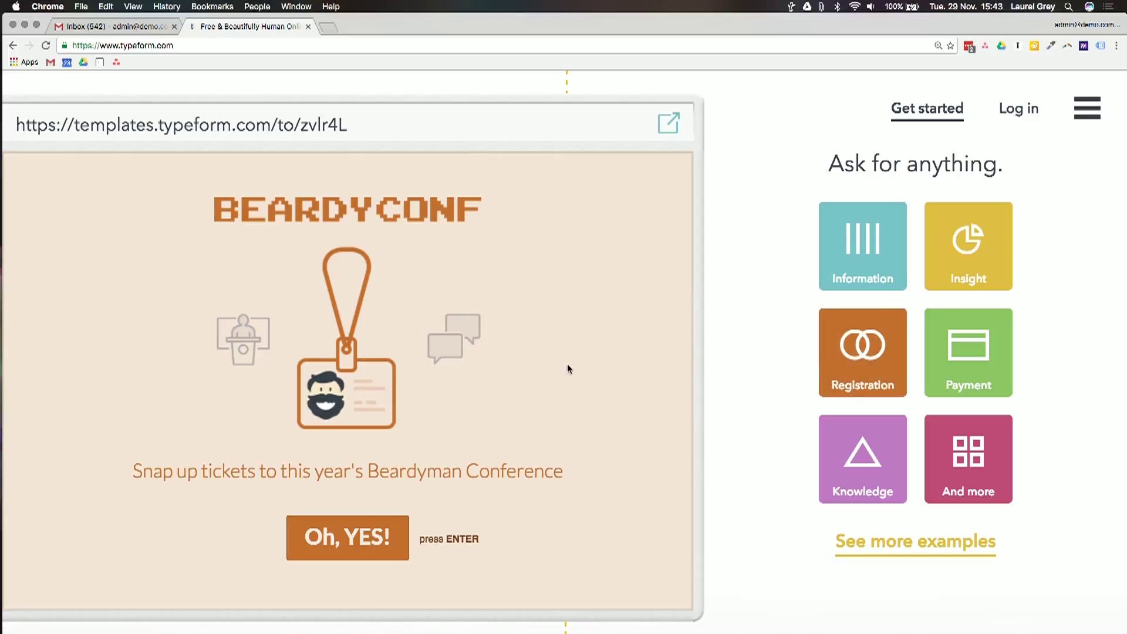
{"action": "left_click", "coordinate": [347, 539]}
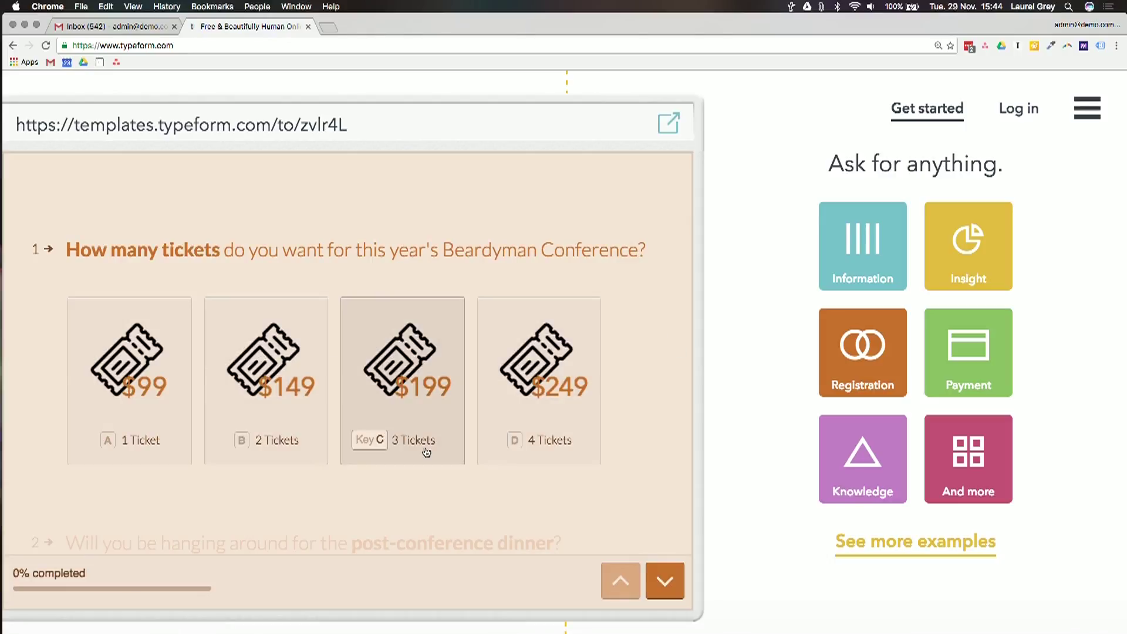
Scroll through the BEARDYCONF form's questions, then load the Payment label-tag shop example
{"action": "scroll", "coordinate": [427, 452], "scroll_direction": "down", "scroll_amount": 3}
{"action": "scroll", "coordinate": [540, 364], "scroll_direction": "up", "scroll_amount": 3}
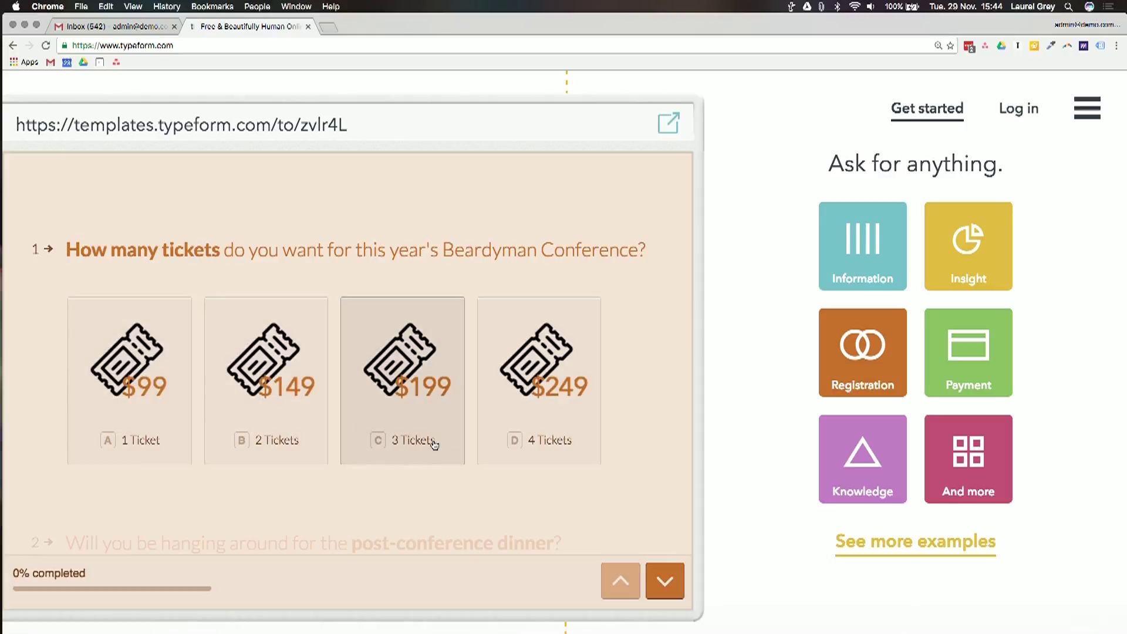
{"action": "scroll", "coordinate": [549, 423], "scroll_direction": "down", "scroll_amount": 3}
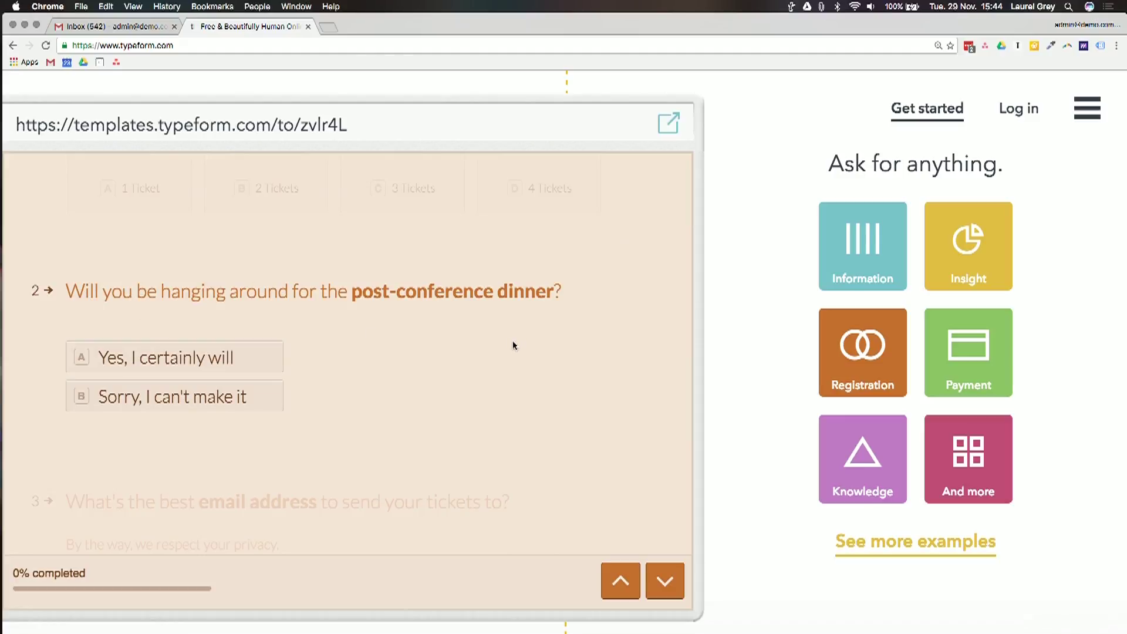
{"action": "scroll", "coordinate": [512, 346], "scroll_direction": "down", "scroll_amount": 3}
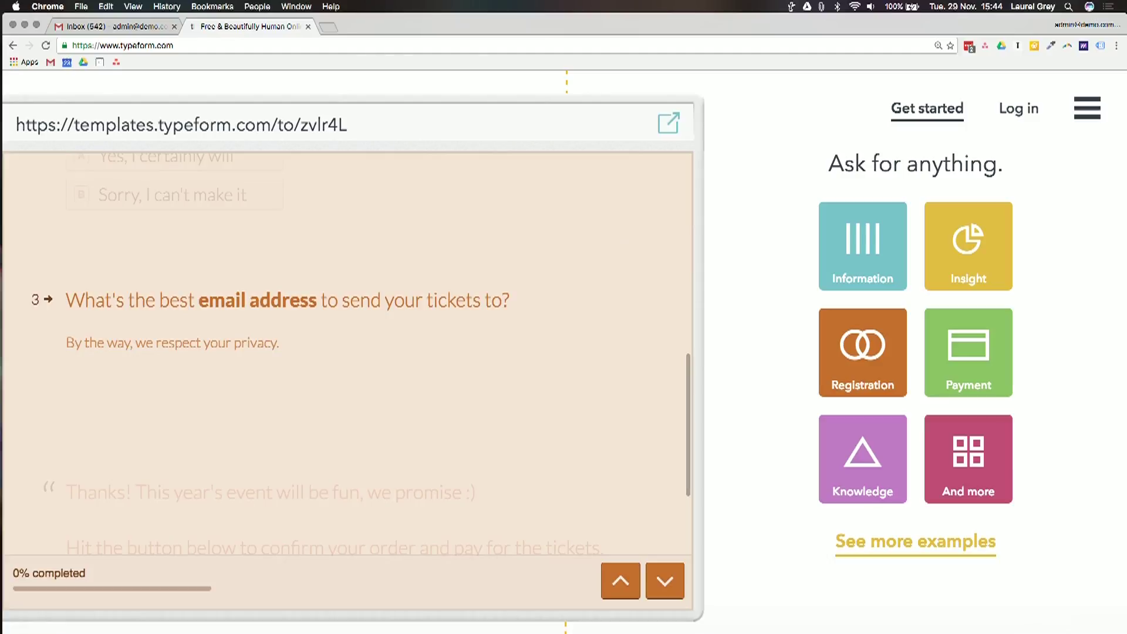
{"action": "left_click", "coordinate": [957, 335]}
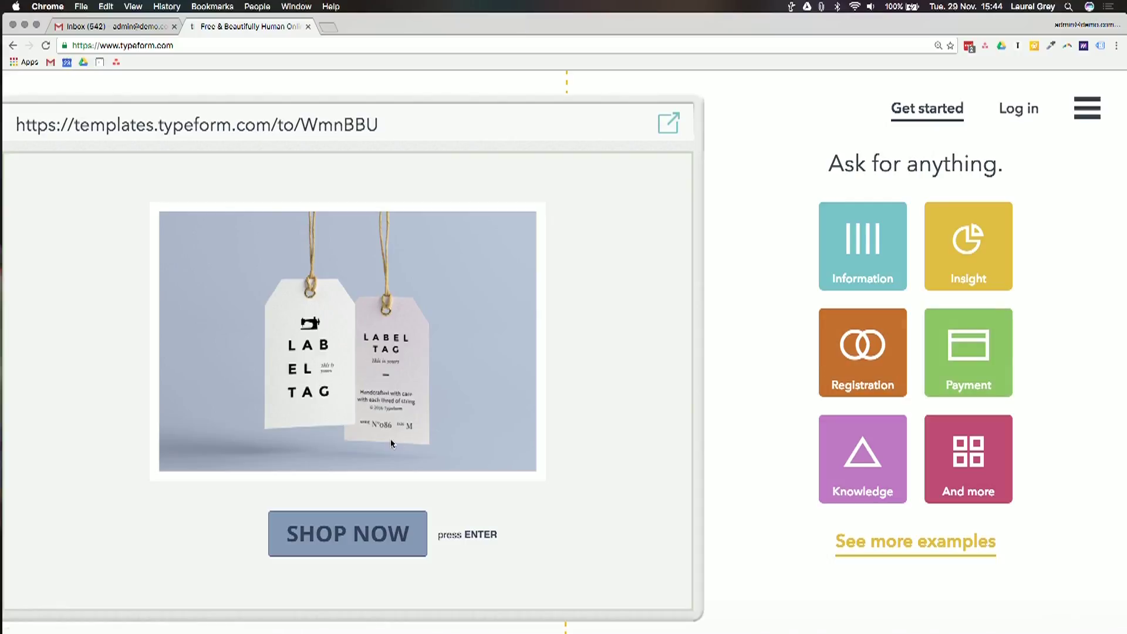
Start the t-shirt shop form and choose the Patterned Shirt in size XS
{"action": "left_click", "coordinate": [376, 534]}
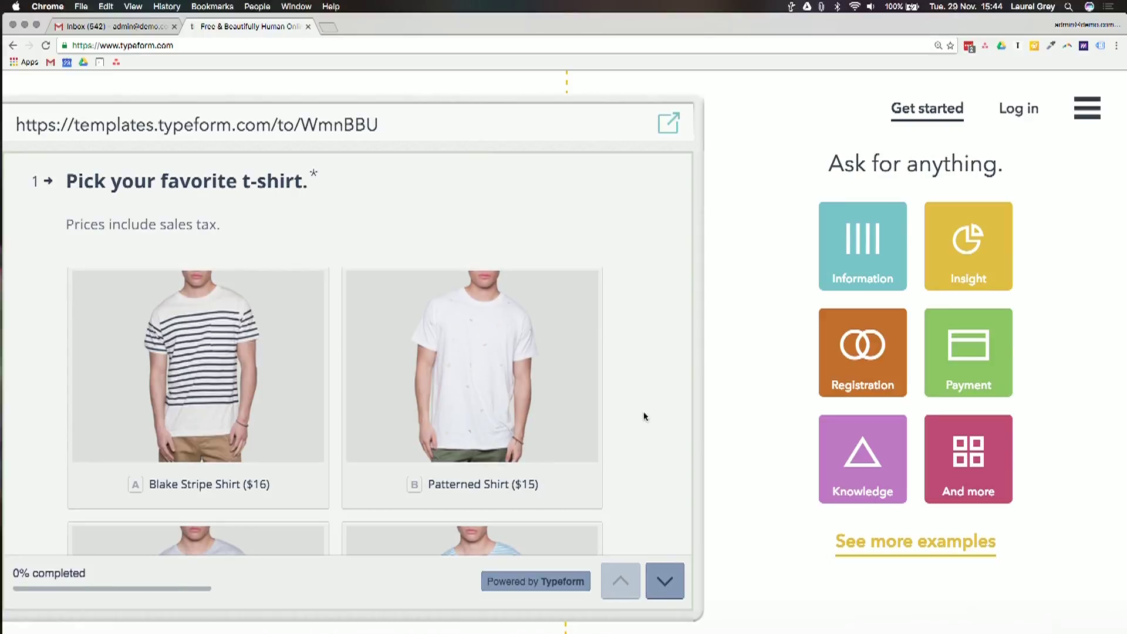
{"action": "key", "text": "a"}
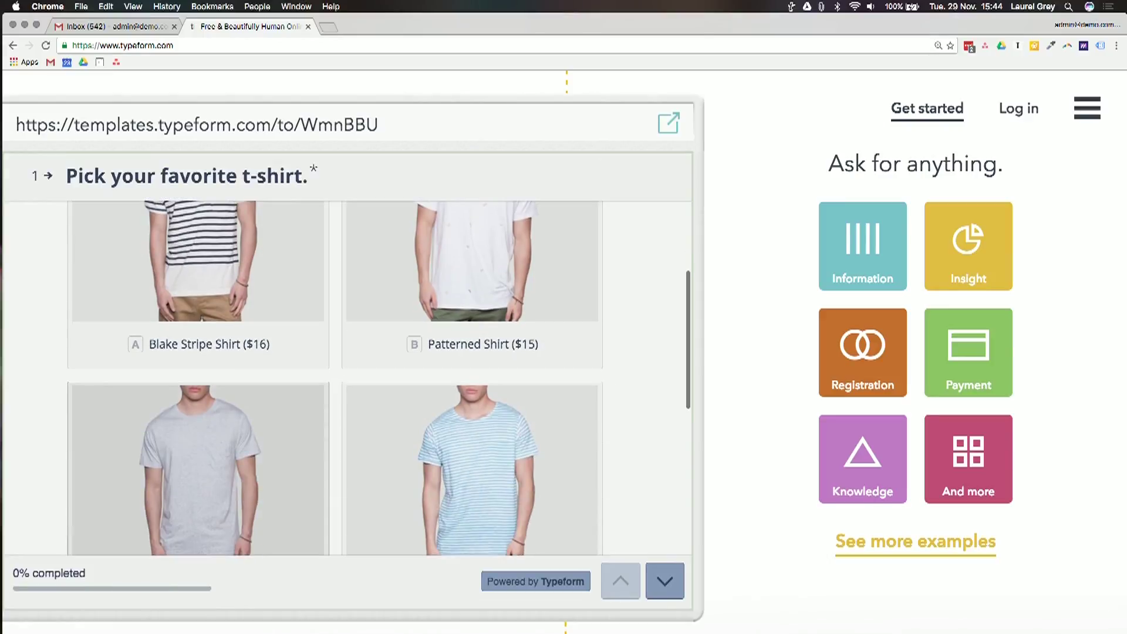
{"action": "key", "text": "Up"}
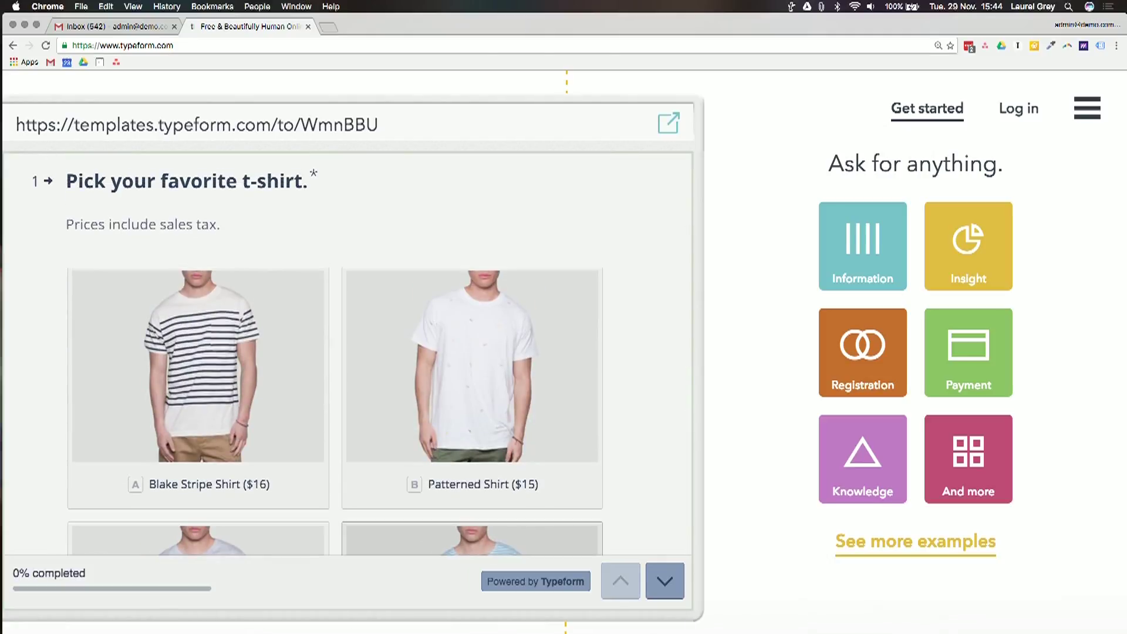
{"action": "left_click", "coordinate": [485, 357]}
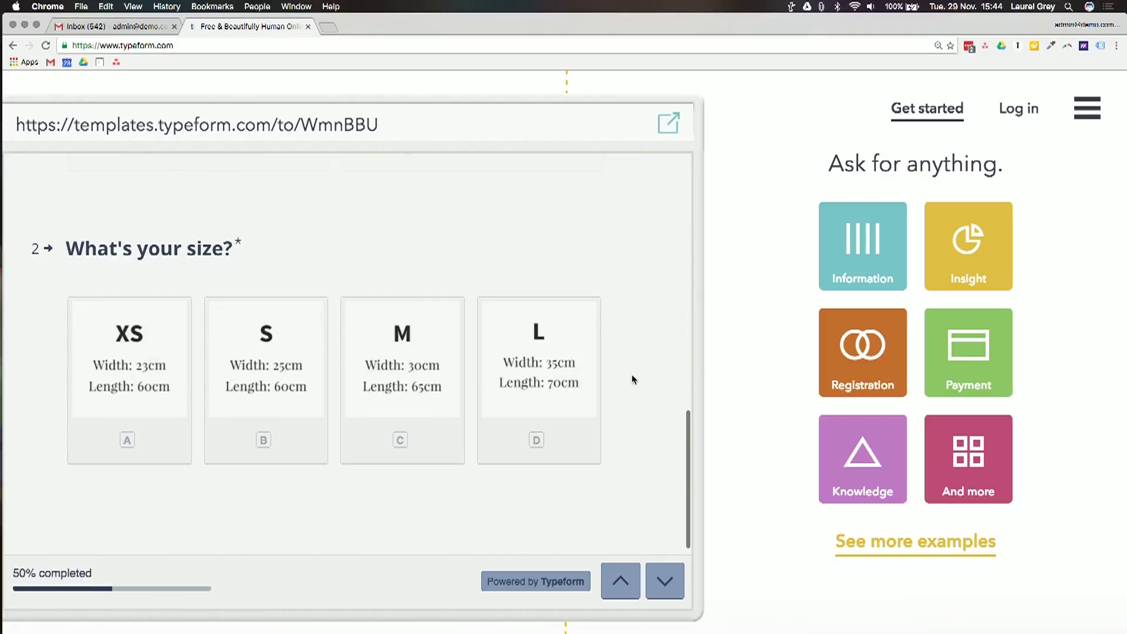
{"action": "left_click", "coordinate": [183, 376]}
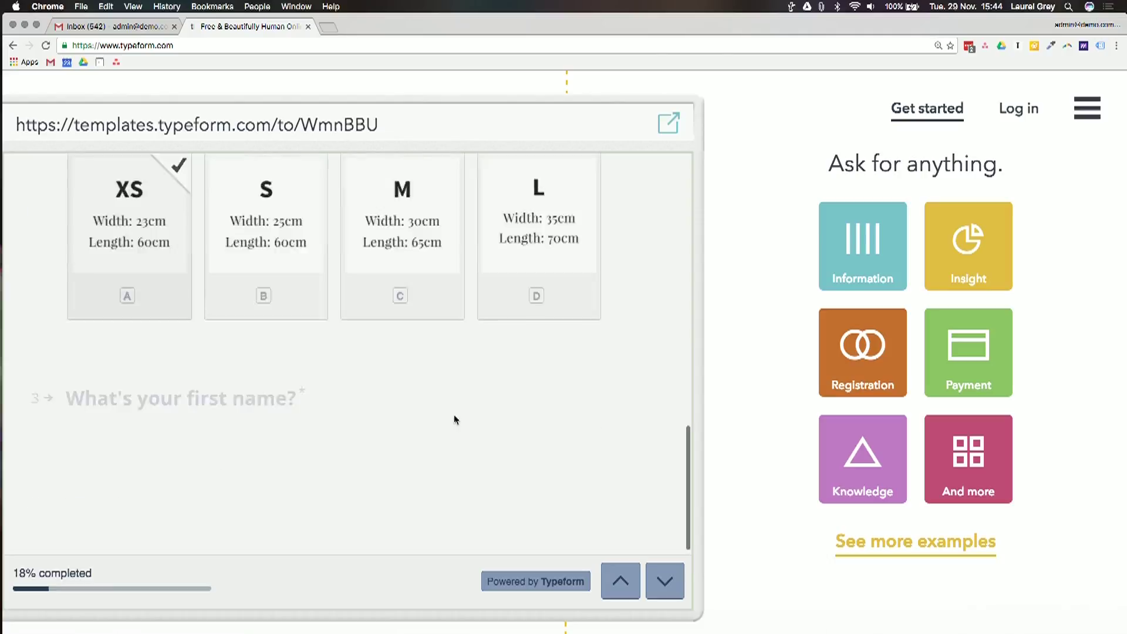
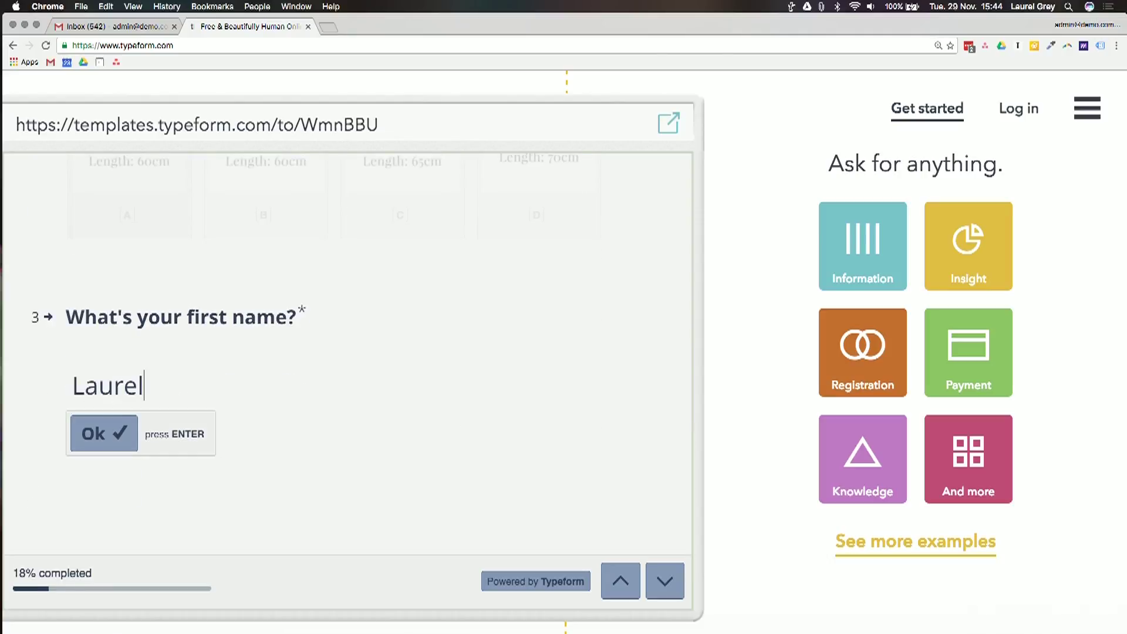
Answer the first-name, last-name and email questions with sample values
{"action": "key", "text": "Return"}
{"action": "key", "text": "Return"}
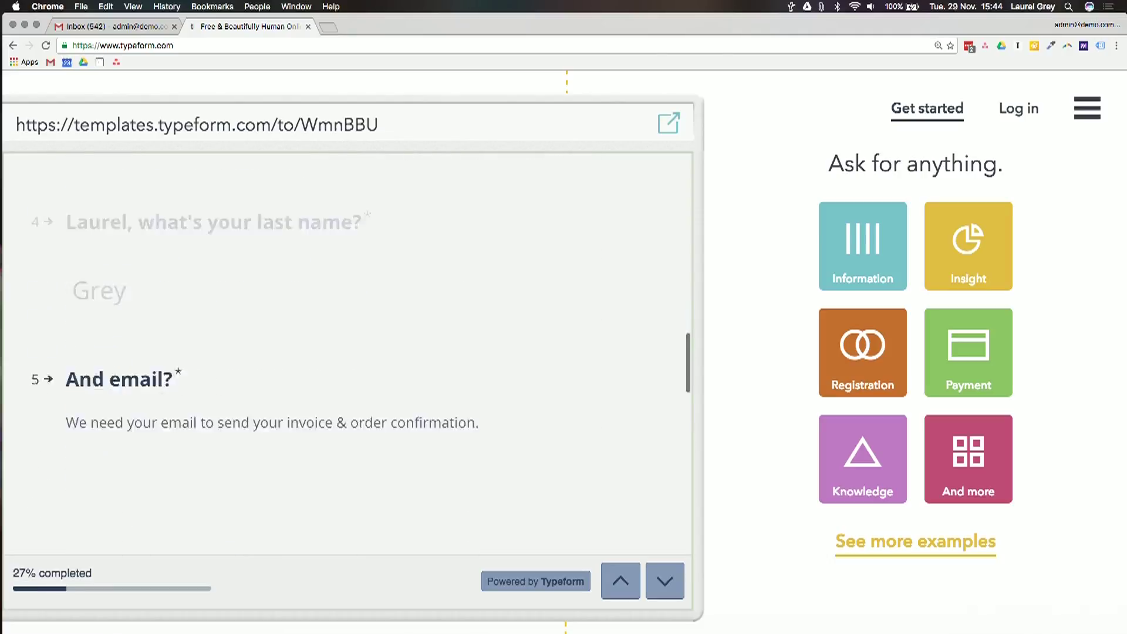
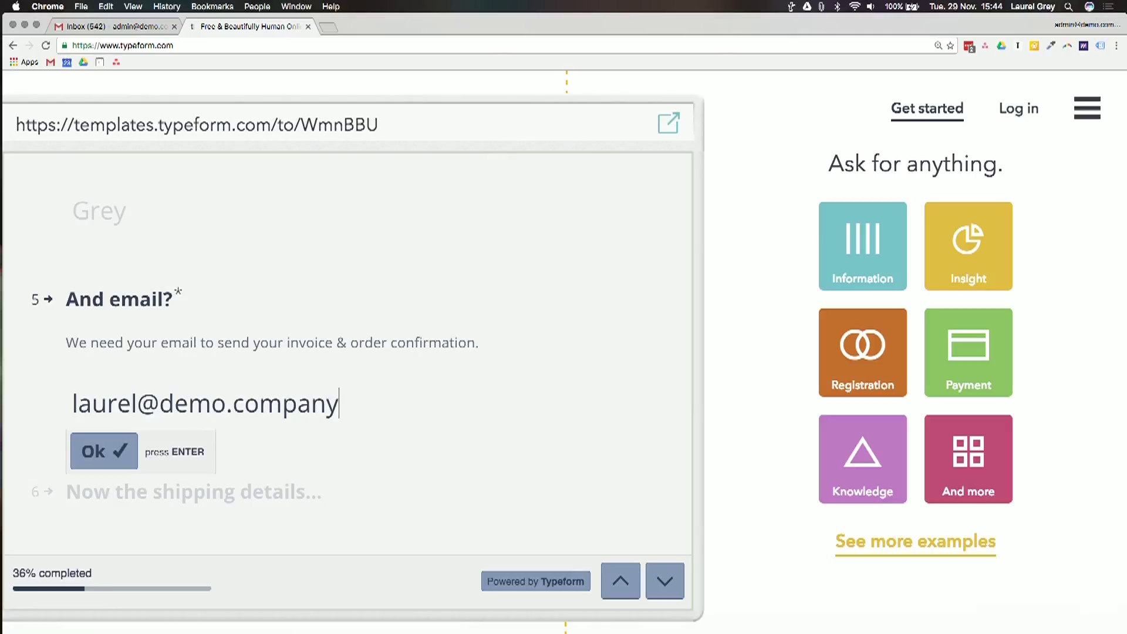
{"action": "key", "text": "Return"}
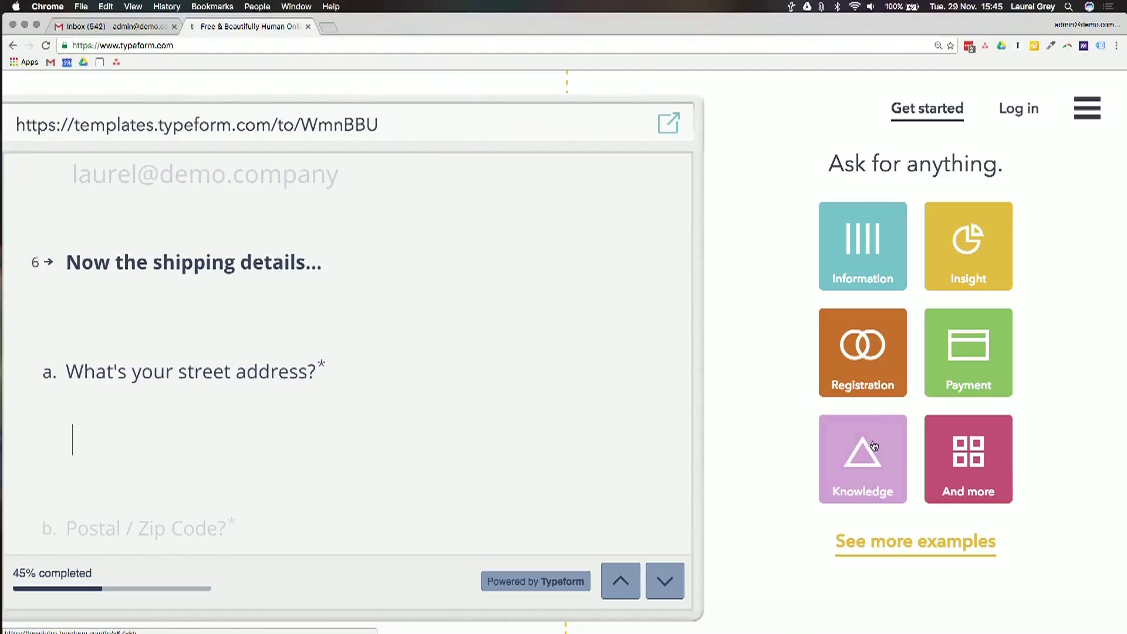
Preview and start the Knowledge template, then go to the full examples page
{"action": "left_click", "coordinate": [874, 445]}
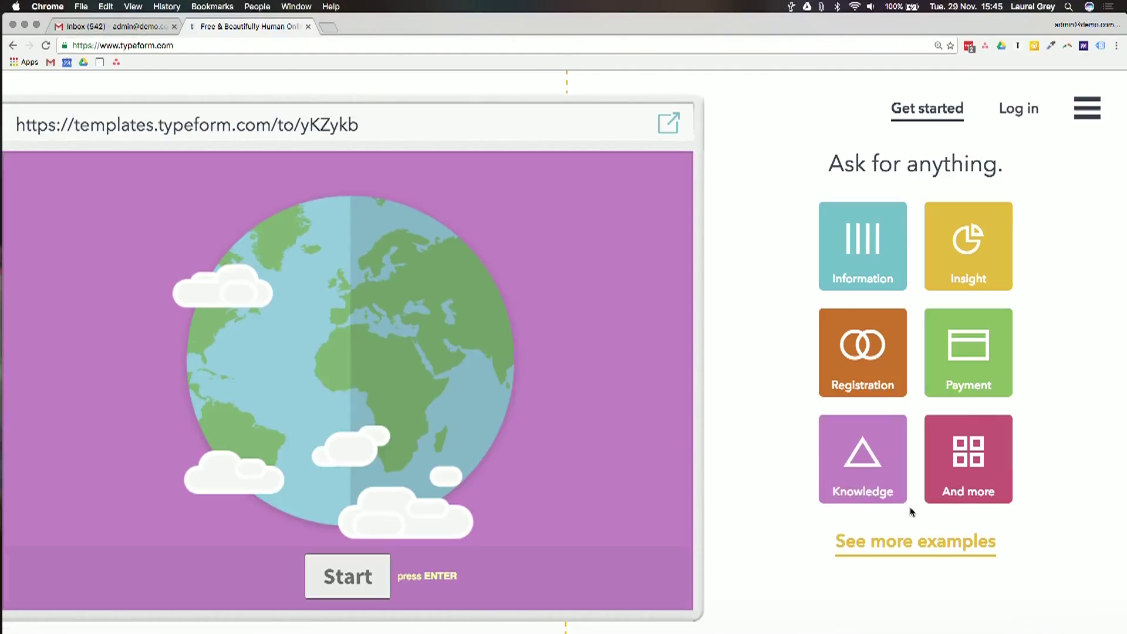
{"action": "left_click", "coordinate": [347, 578]}
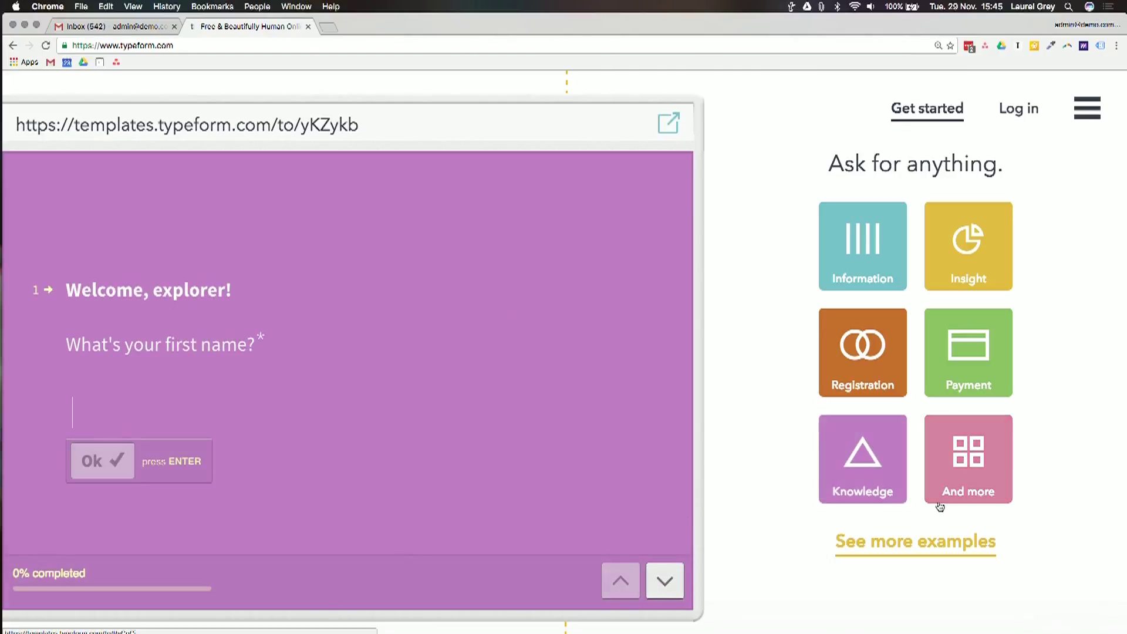
{"action": "left_click", "coordinate": [885, 551]}
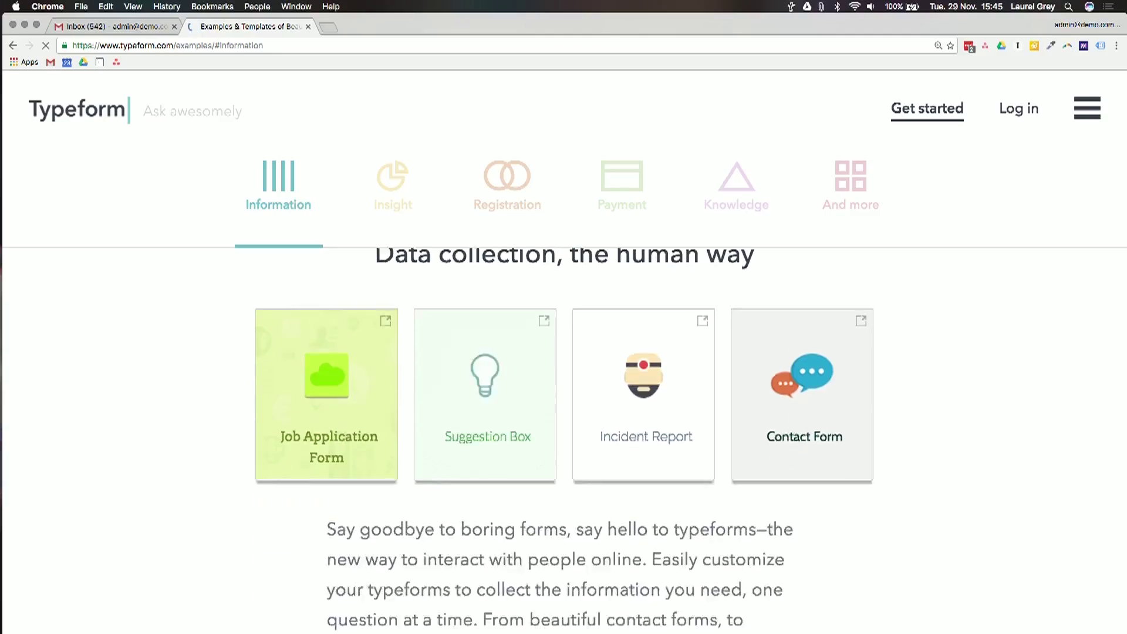
Browse the Information, Insight, Registration, Payment and And more template sections, then go to My typeforms
{"action": "scroll", "coordinate": [564, 411], "scroll_direction": "down", "scroll_amount": 10}
{"action": "scroll", "coordinate": [564, 411], "scroll_direction": "up", "scroll_amount": 8}
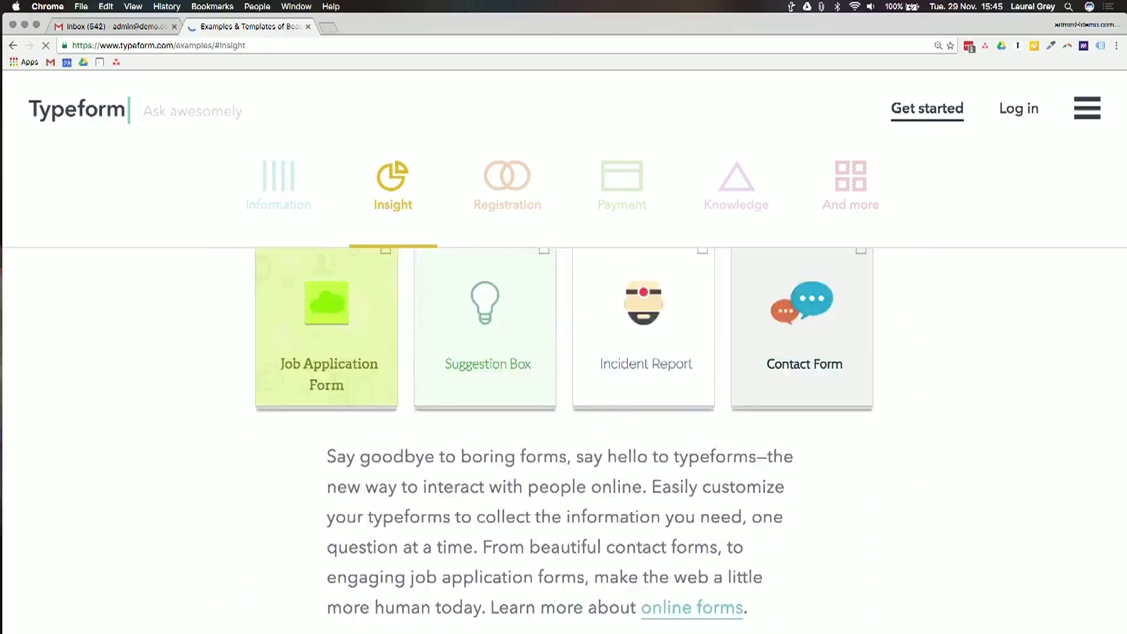
{"action": "scroll", "coordinate": [563, 411], "scroll_direction": "up", "scroll_amount": 3}
{"action": "scroll", "coordinate": [564, 411], "scroll_direction": "down", "scroll_amount": 5}
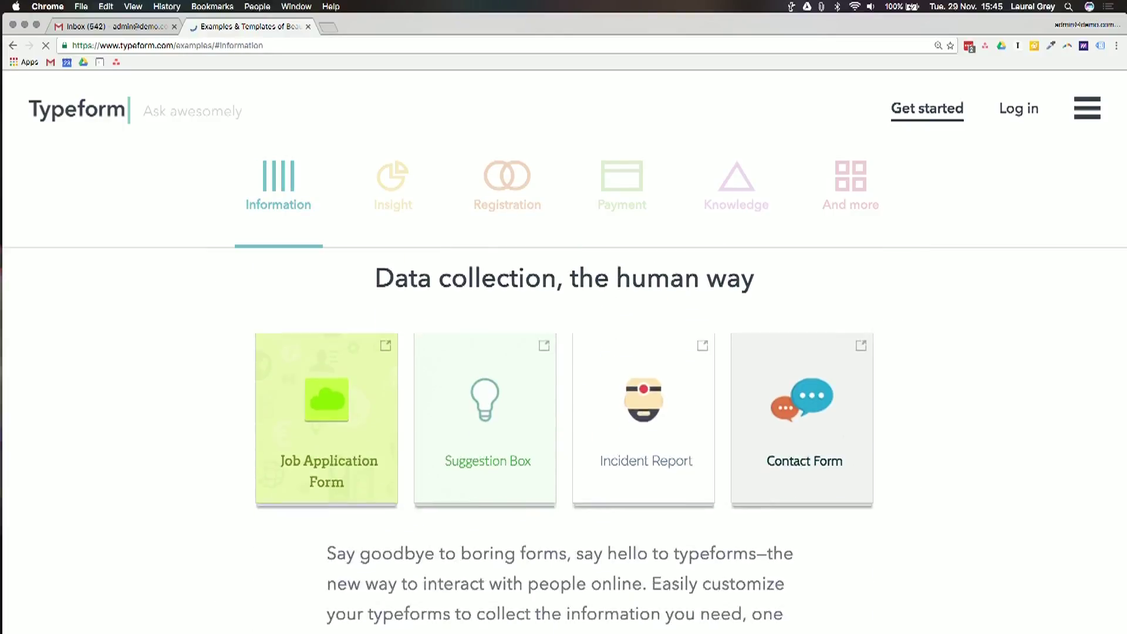
{"action": "mouse_move", "coordinate": [487, 550]}
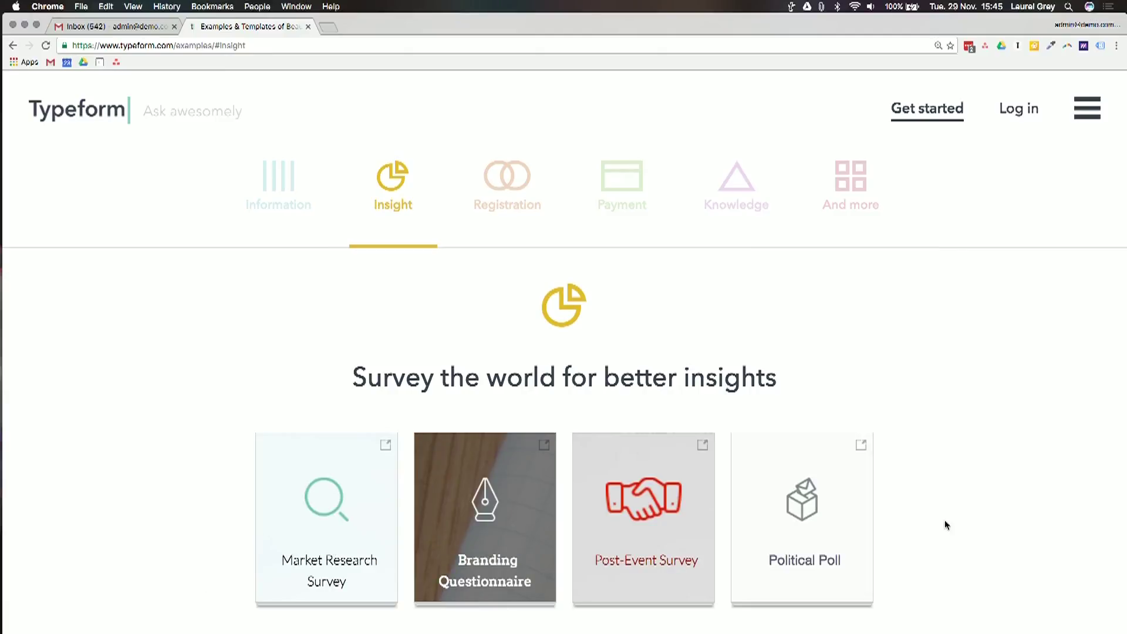
{"action": "scroll", "coordinate": [946, 523], "scroll_direction": "down", "scroll_amount": 3}
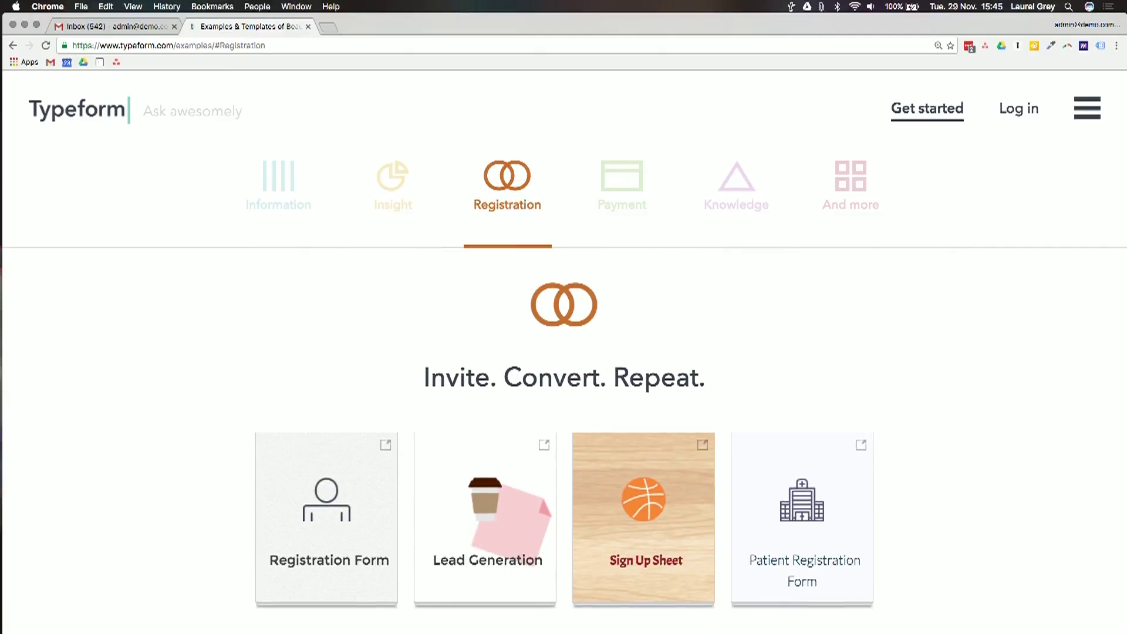
{"action": "mouse_move", "coordinate": [545, 547]}
{"action": "scroll", "coordinate": [916, 547], "scroll_direction": "down", "scroll_amount": 3}
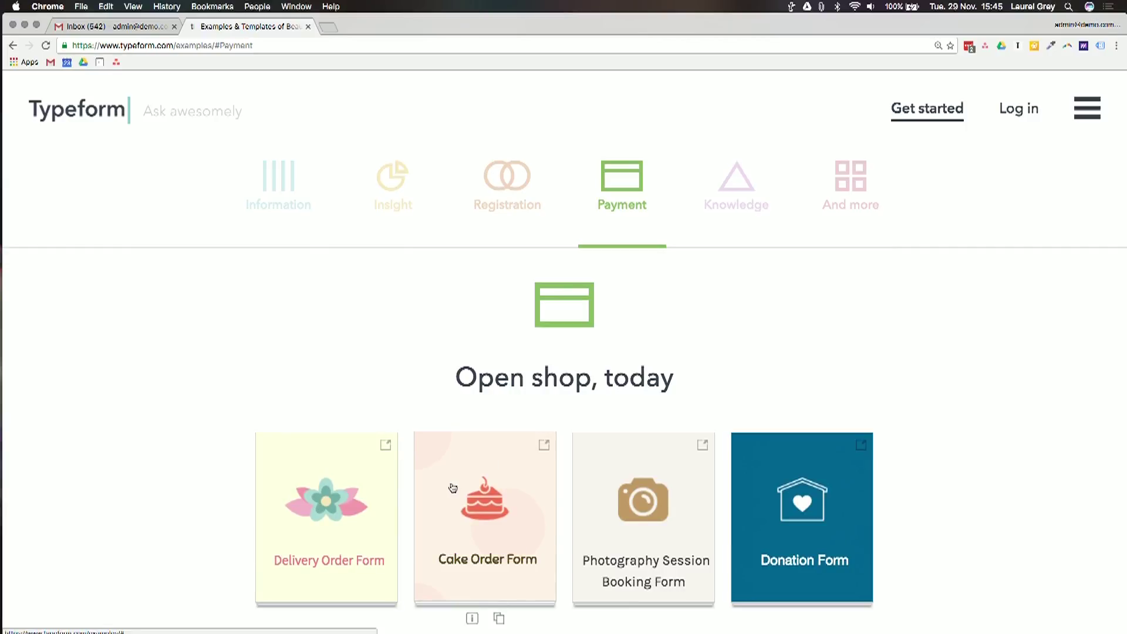
{"action": "mouse_move", "coordinate": [660, 523]}
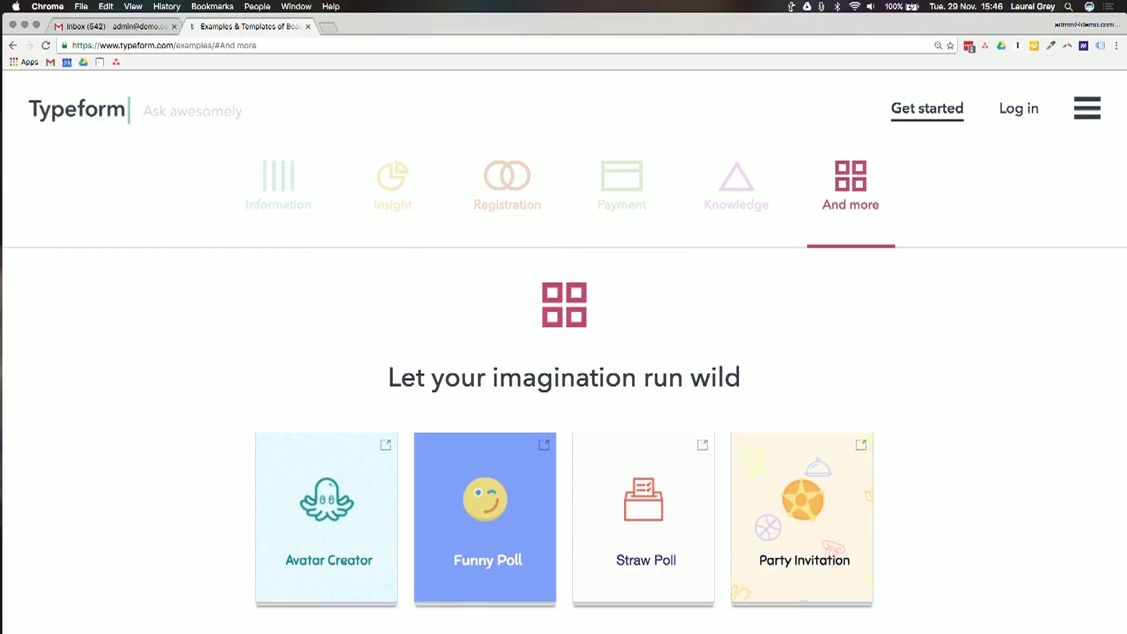
{"action": "mouse_move", "coordinate": [848, 578]}
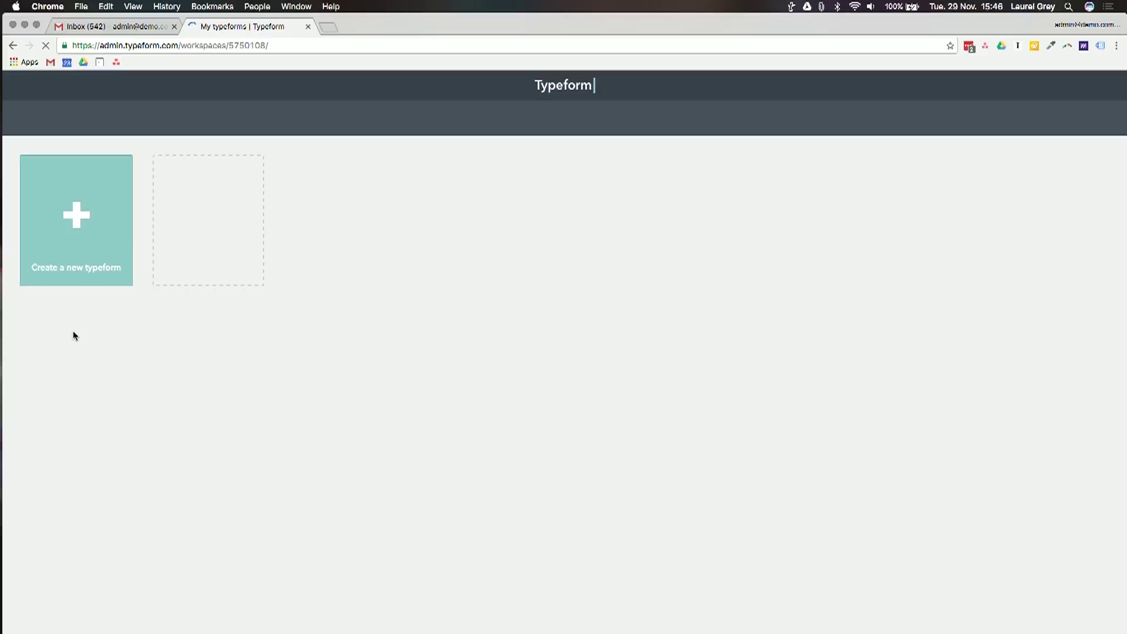
Close the welcome video and bring up the Create a new typeform options
{"action": "left_click", "coordinate": [93, 239]}
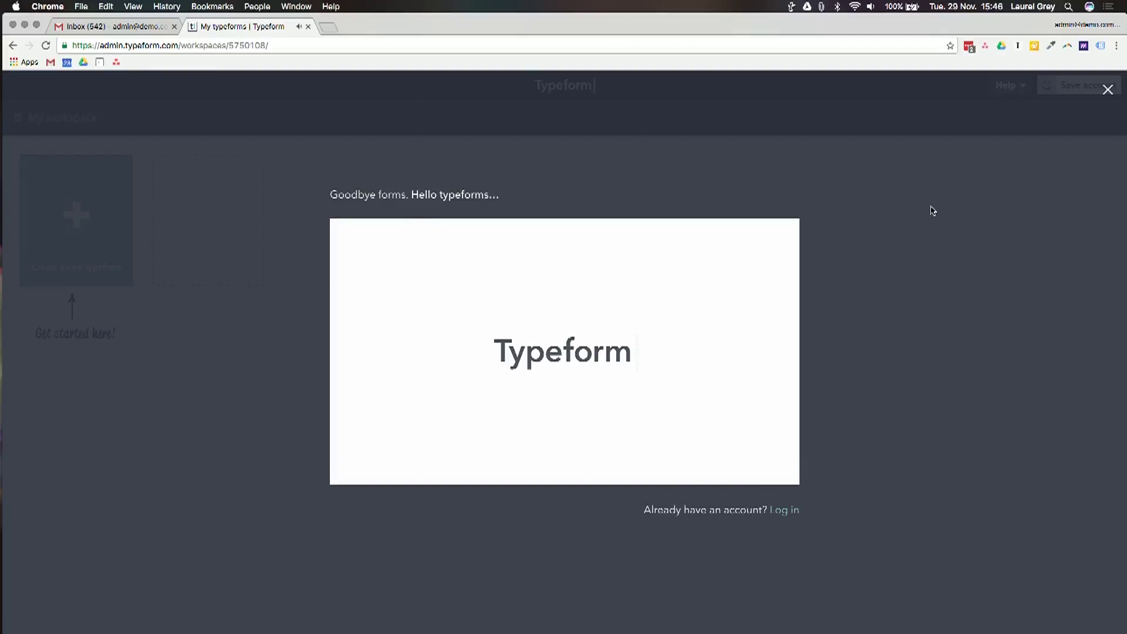
{"action": "left_click", "coordinate": [1109, 96]}
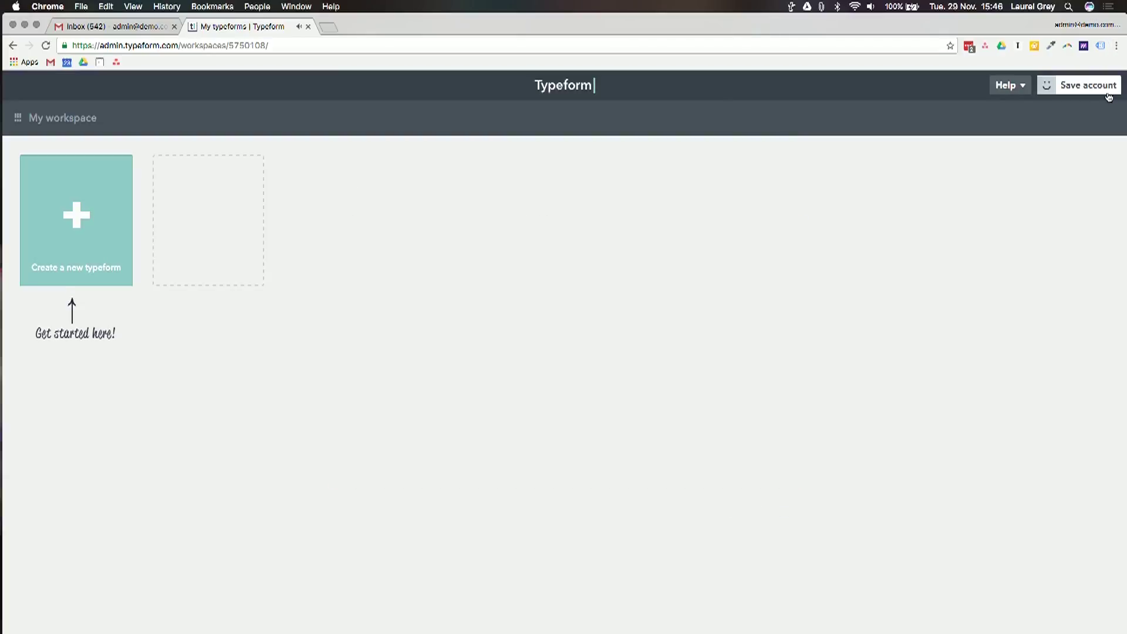
{"action": "left_click", "coordinate": [101, 237]}
Save the account by entering a name, an email address and a password
{"action": "left_click", "coordinate": [1079, 87]}
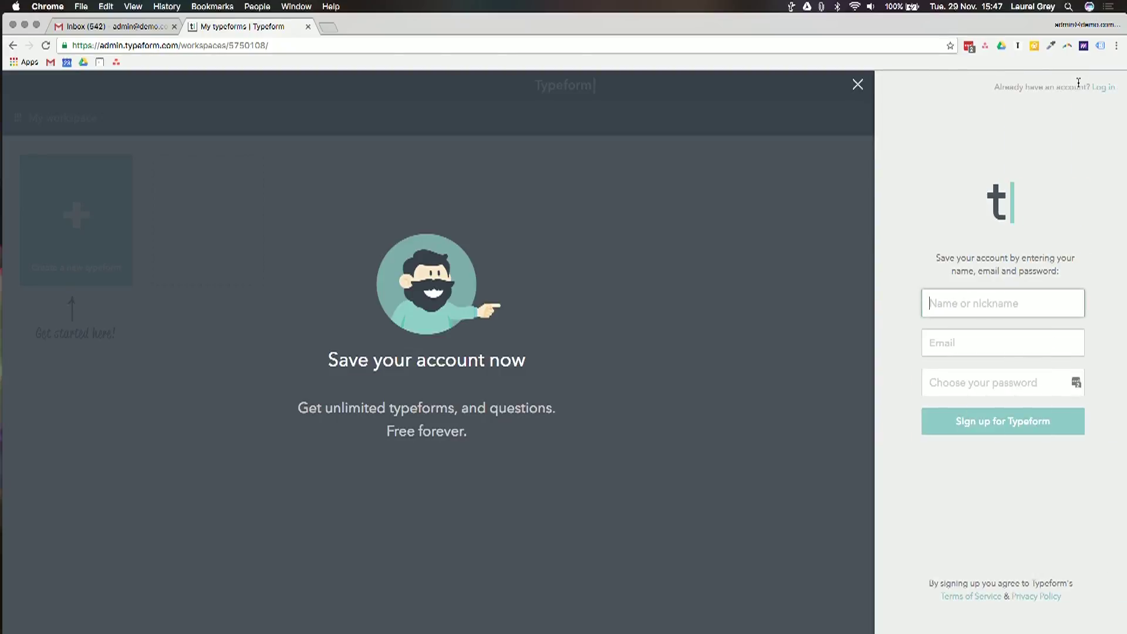
{"action": "type", "text": "L"}
{"action": "key", "text": "BackSpace"}
{"action": "type", "text": "Laur"}
{"action": "key", "text": "BackSpace"}
{"action": "type", "text": "John"}
{"action": "left_click", "coordinate": [1003, 343]}
{"action": "key", "text": "Tab"}
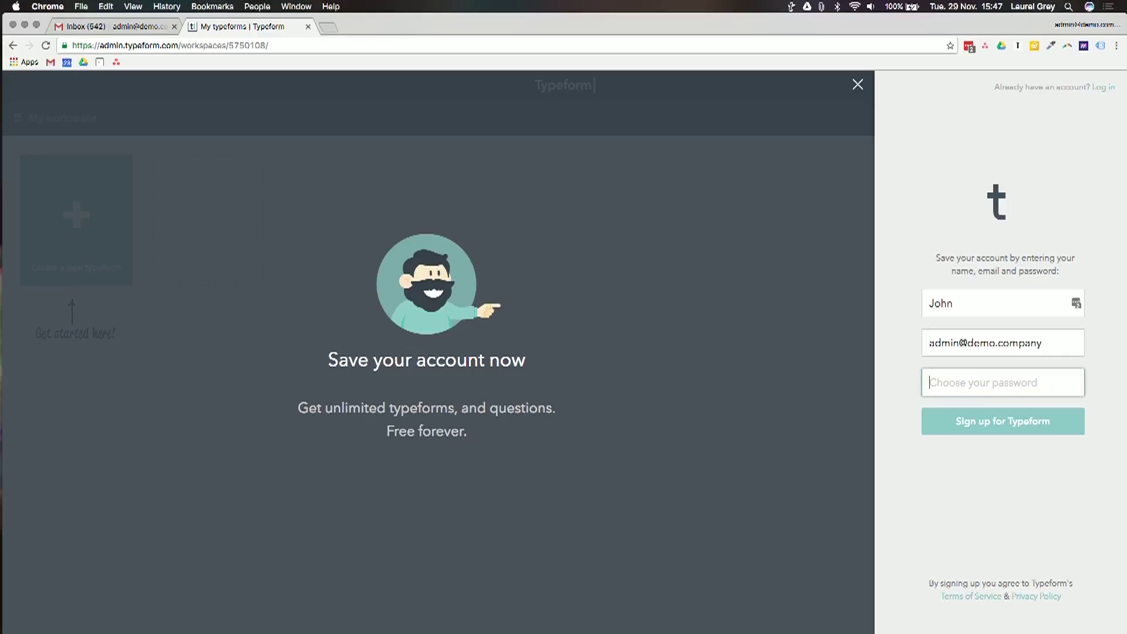
{"action": "type", "text": "•••••••"}
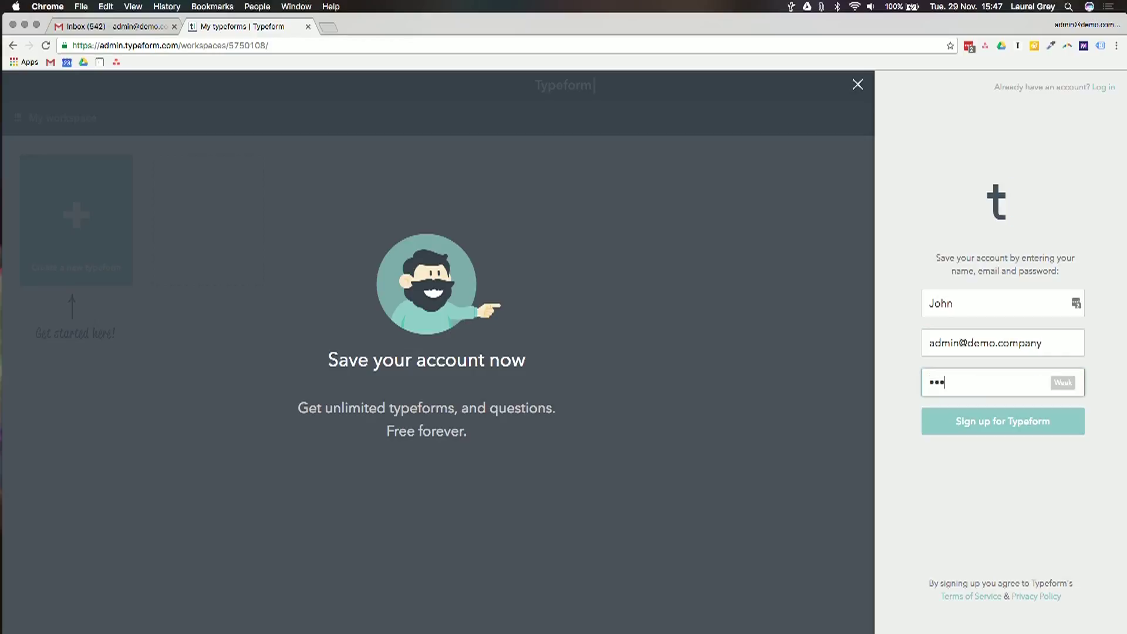
{"action": "type", "text": "•••••"}
{"action": "key", "text": "Return"}
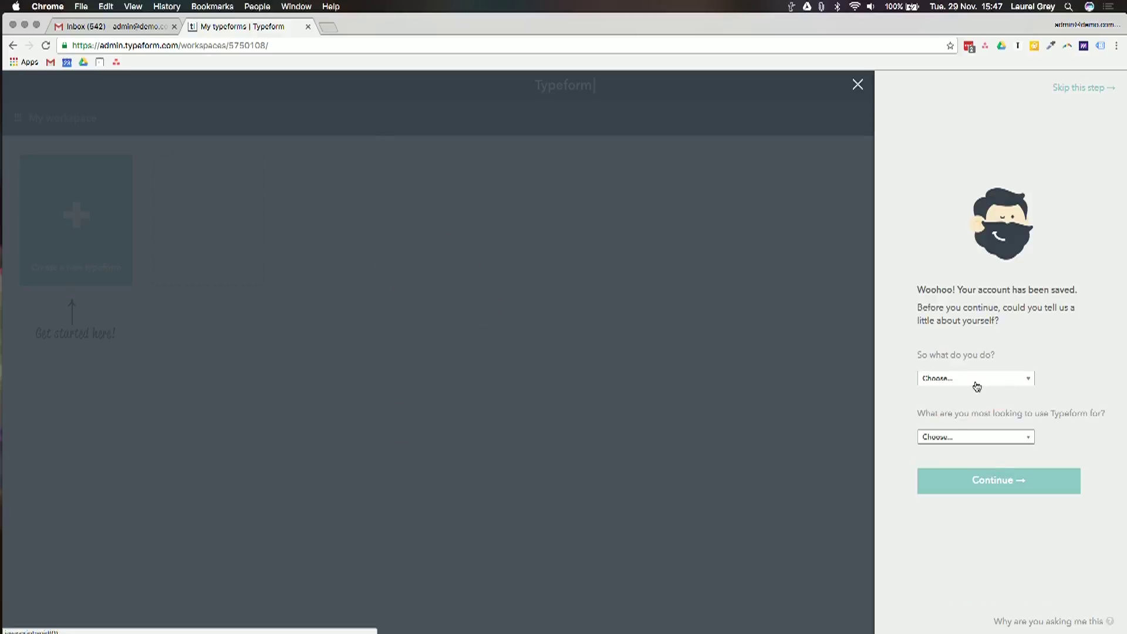
Answer the questionnaire with Business as occupation and Customer service as main use
{"action": "key", "text": "super+equal"}
{"action": "key", "text": "super+equal"}
{"action": "left_click", "coordinate": [931, 388]}
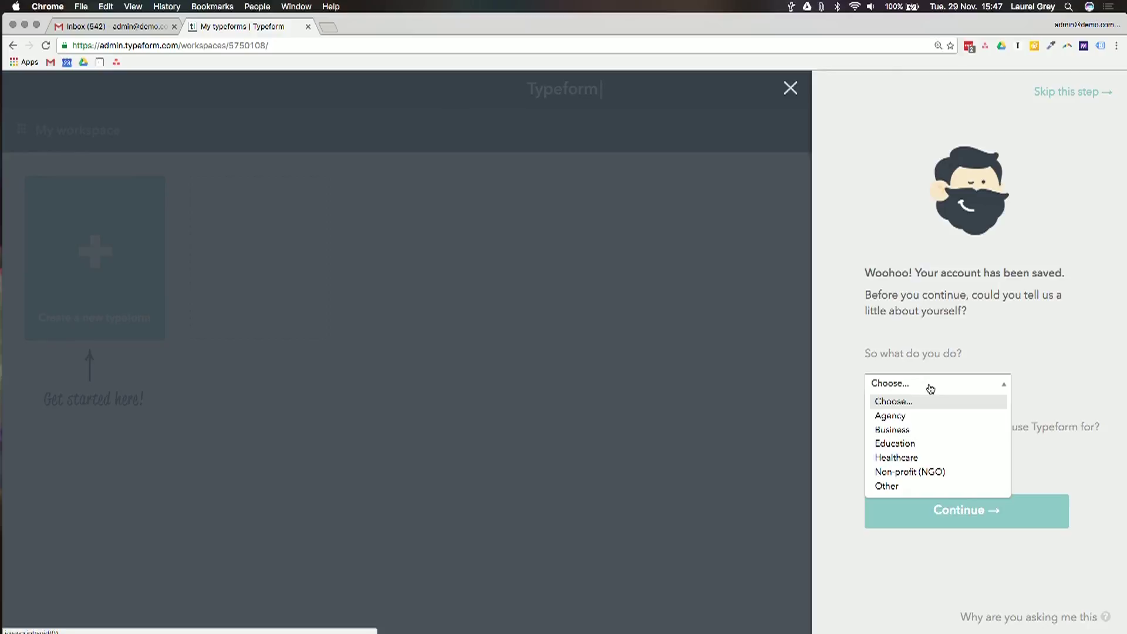
{"action": "left_click", "coordinate": [923, 430]}
{"action": "left_click", "coordinate": [917, 453]}
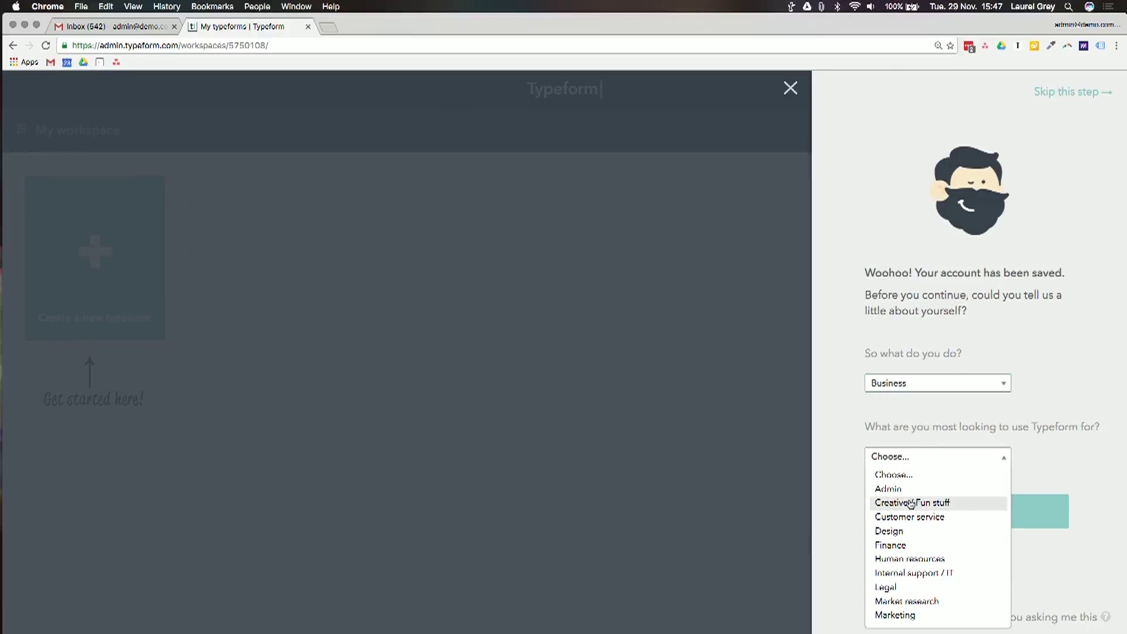
{"action": "left_click", "coordinate": [909, 518]}
{"action": "left_click", "coordinate": [954, 512]}
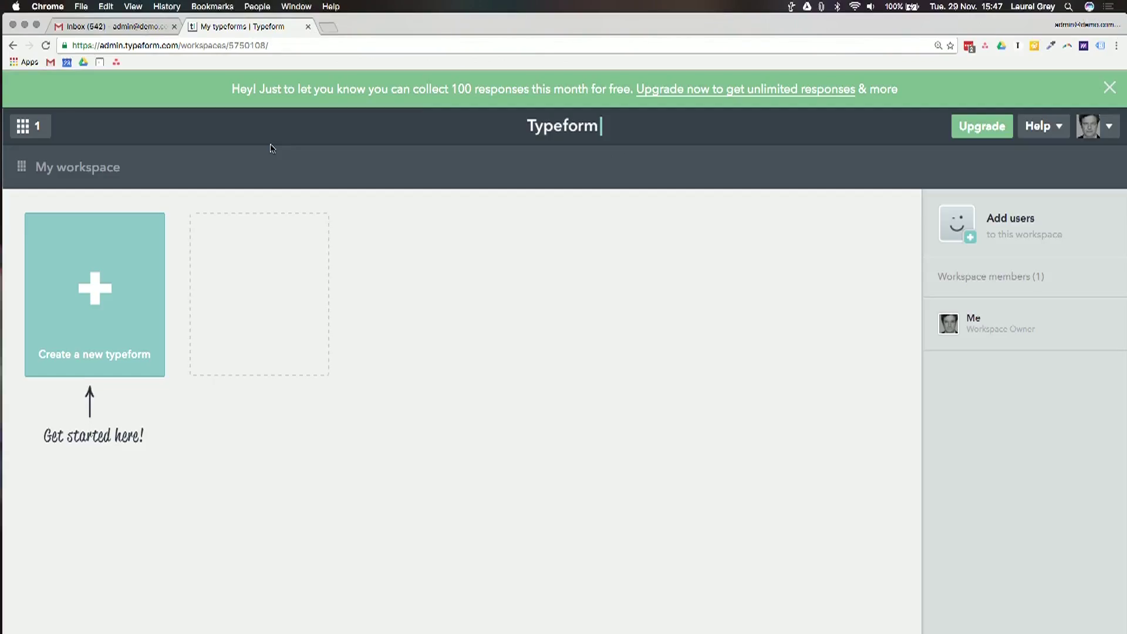
Search Google for 'typeform pricing' in a new tab and open the Plans & Pricing result
{"action": "key", "text": "super+plus"}
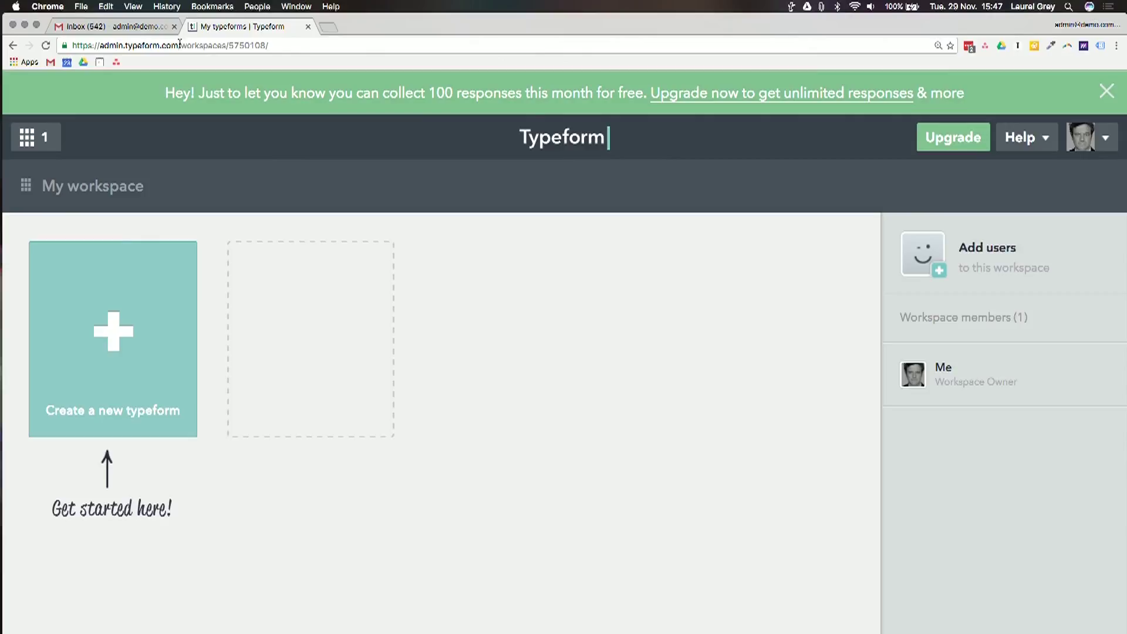
{"action": "left_click", "coordinate": [325, 25]}
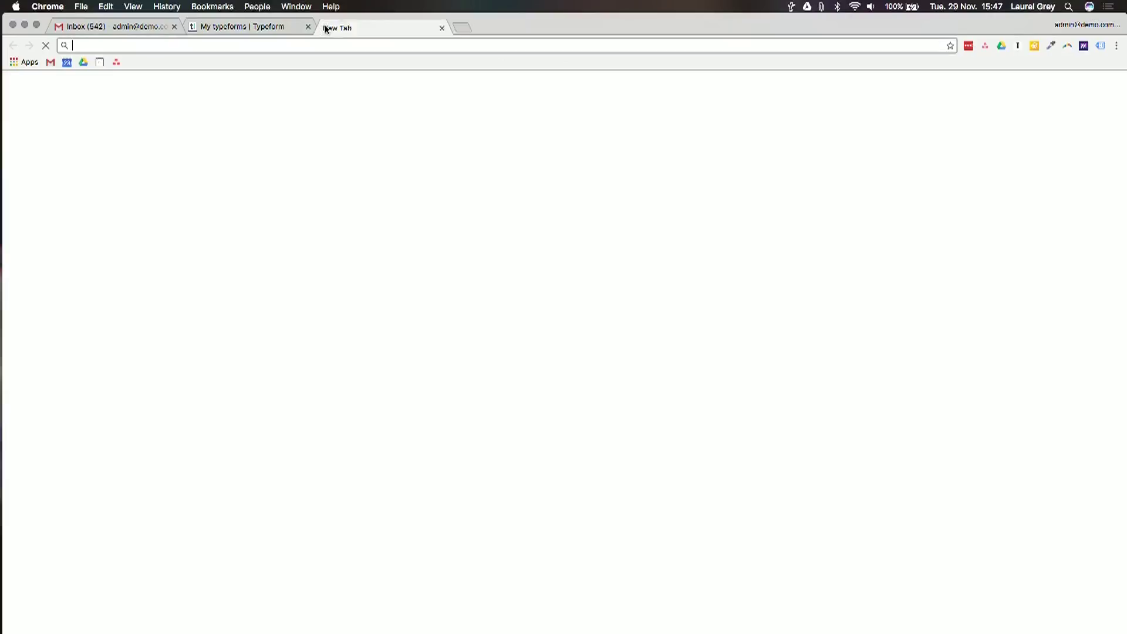
{"action": "type", "text": "typeform pricing"}
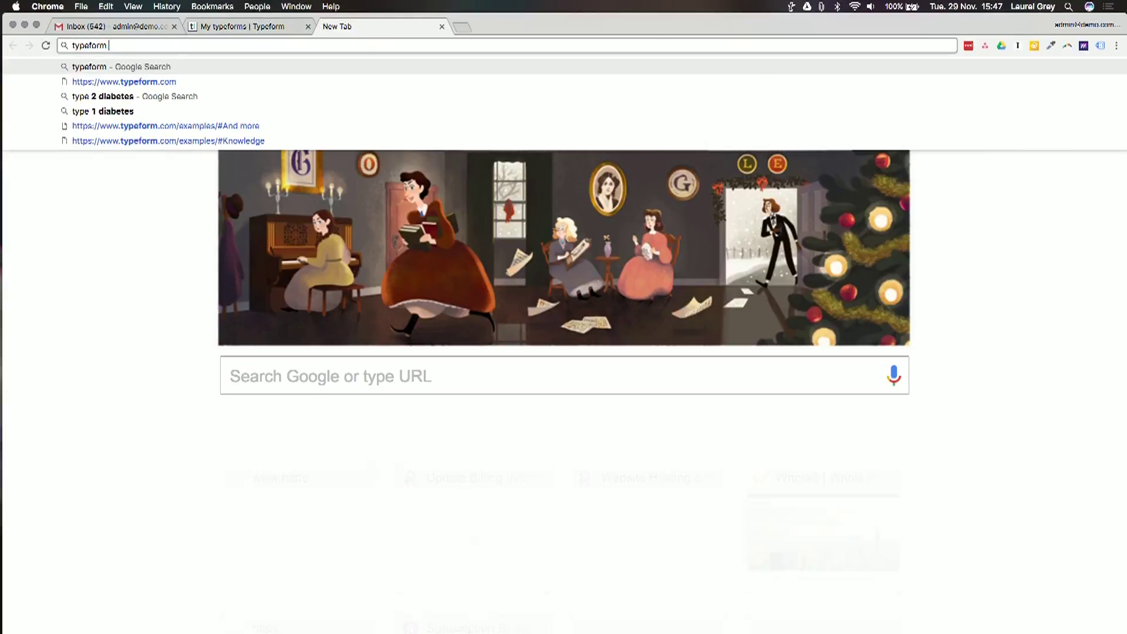
{"action": "key", "text": "Return"}
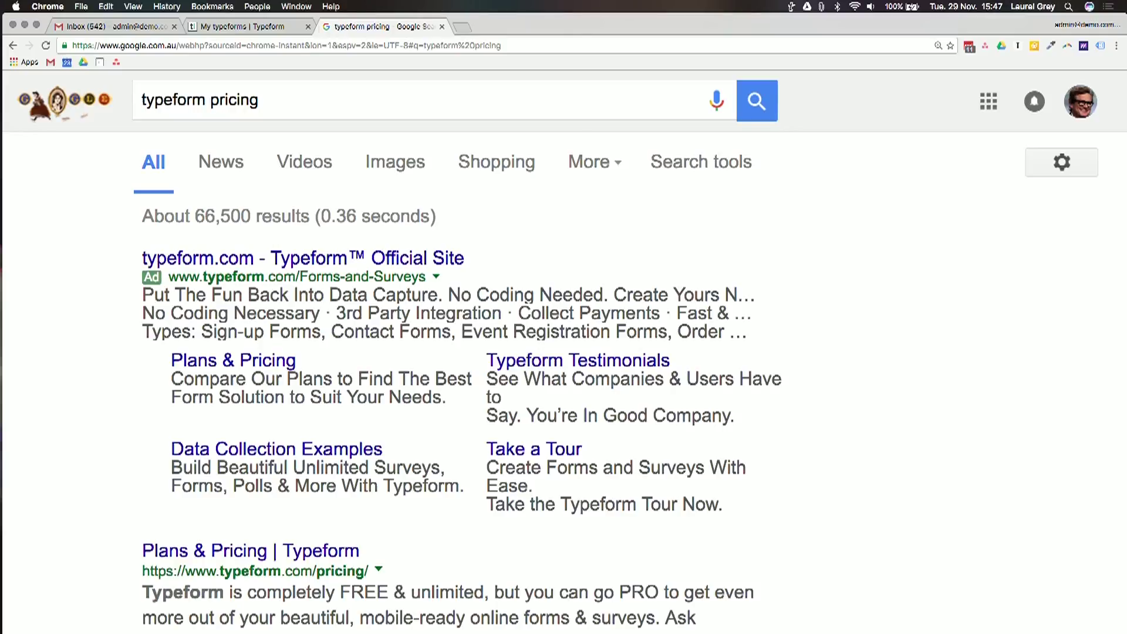
{"action": "left_click", "coordinate": [217, 550]}
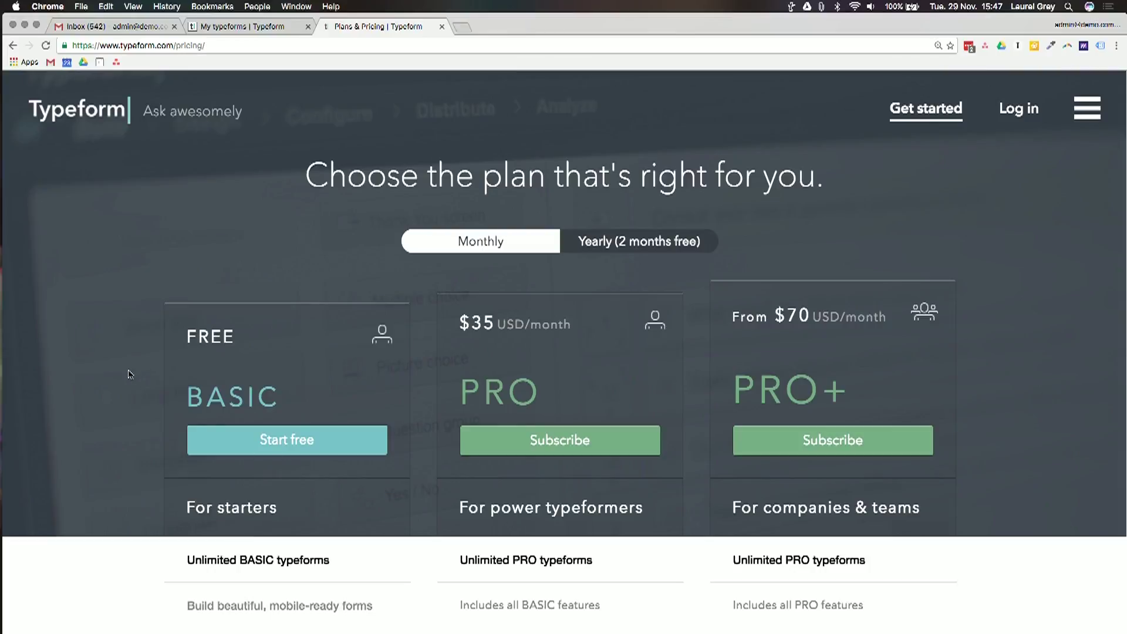
Compare the BASIC, PRO and PRO+ plans by reading their feature row descriptions
{"action": "scroll", "coordinate": [130, 374], "scroll_direction": "down", "scroll_amount": 5}
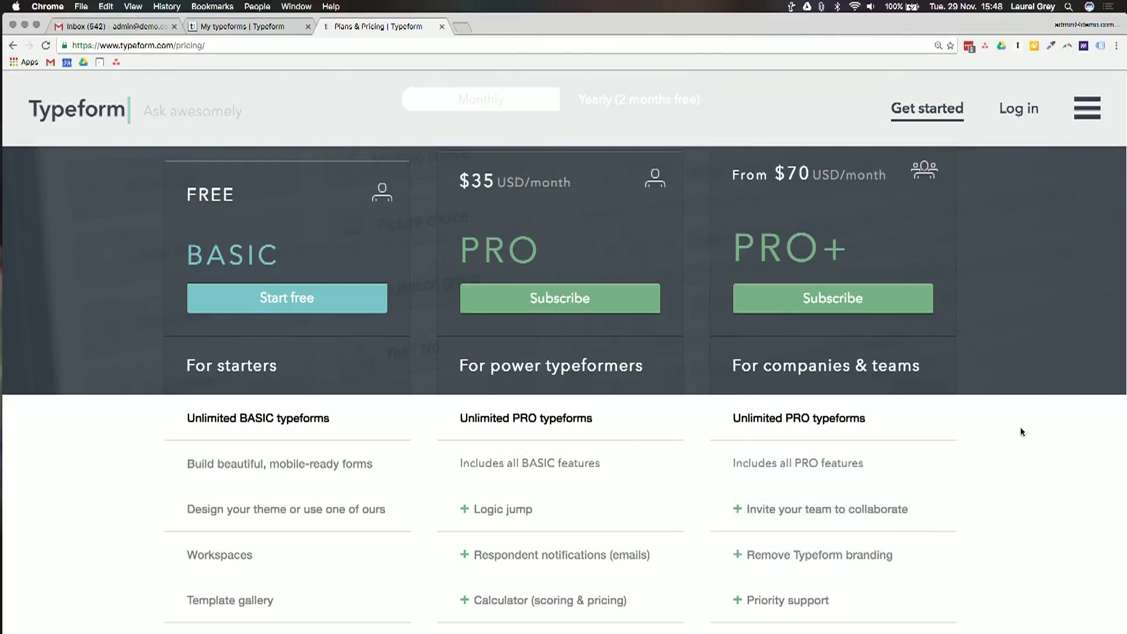
{"action": "scroll", "coordinate": [1022, 432], "scroll_direction": "down", "scroll_amount": 5}
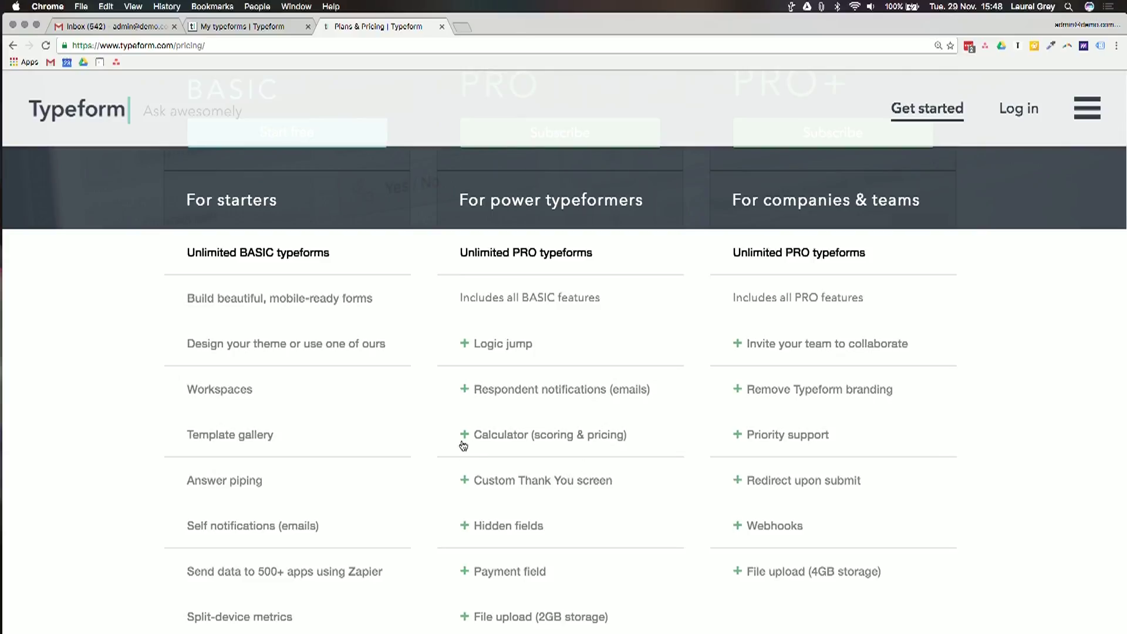
{"action": "mouse_move", "coordinate": [513, 440]}
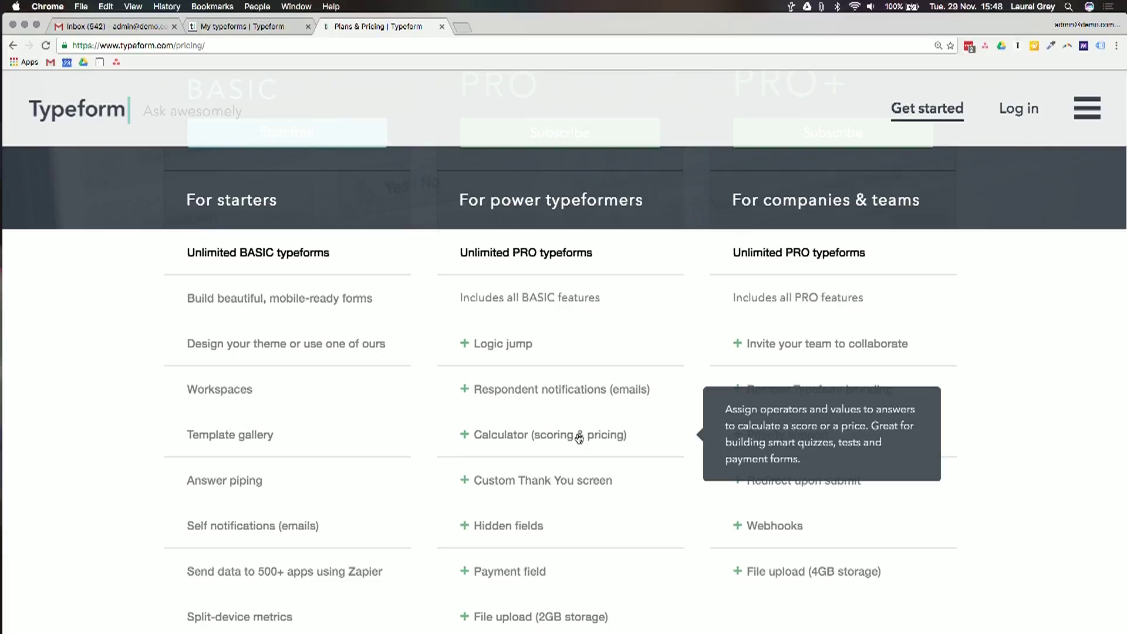
{"action": "mouse_move", "coordinate": [511, 486]}
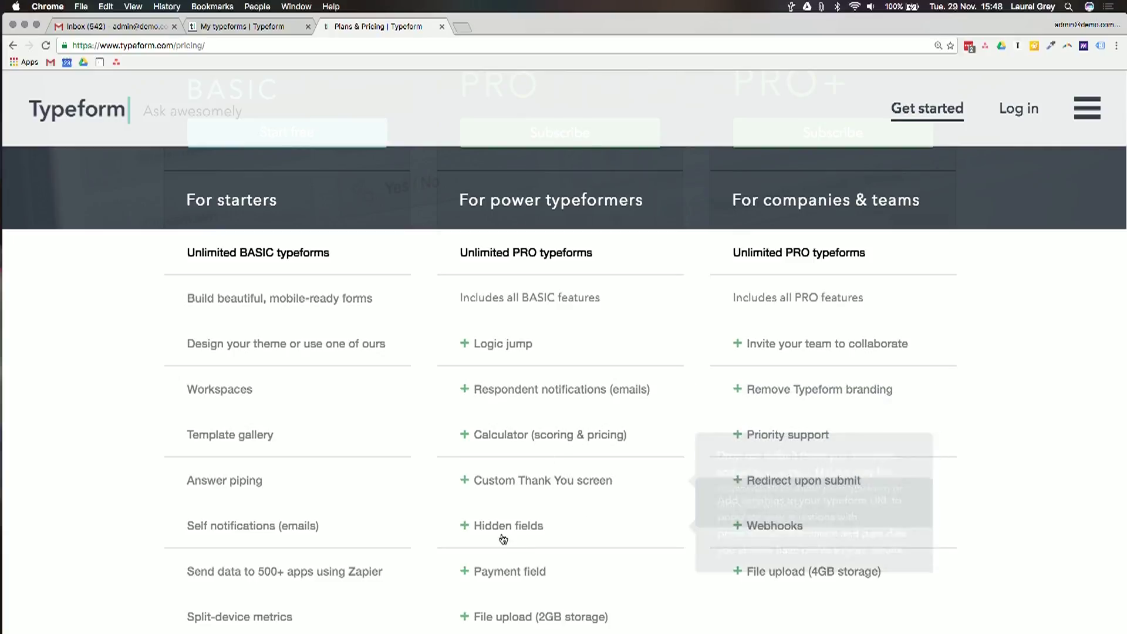
{"action": "mouse_move", "coordinate": [499, 571]}
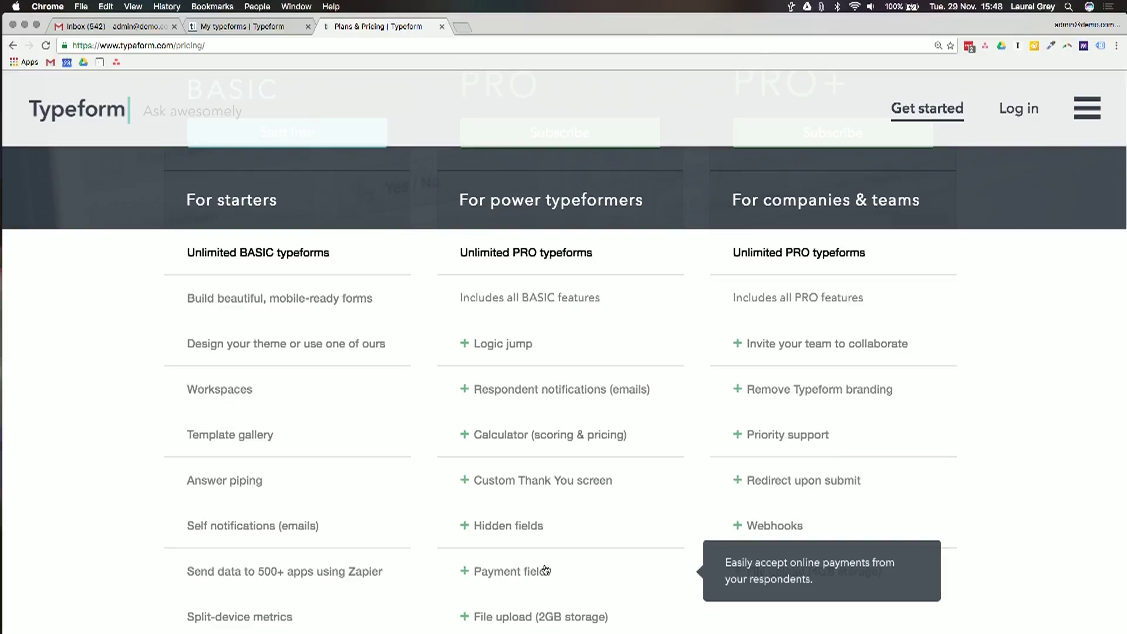
{"action": "scroll", "coordinate": [546, 569], "scroll_direction": "down", "scroll_amount": 2}
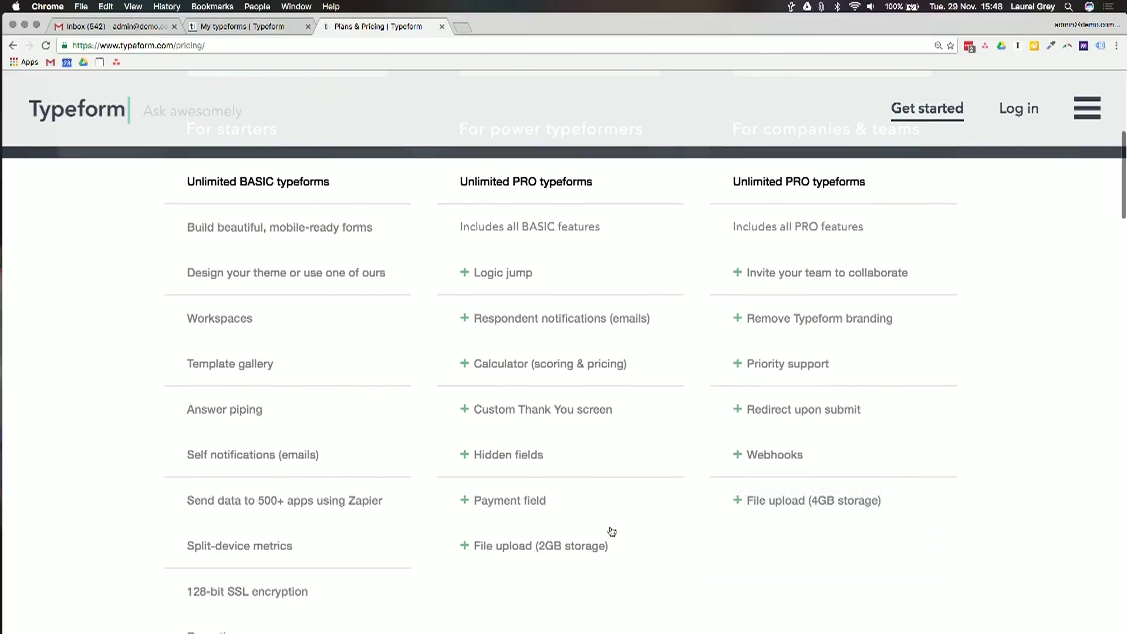
{"action": "mouse_move", "coordinate": [577, 547]}
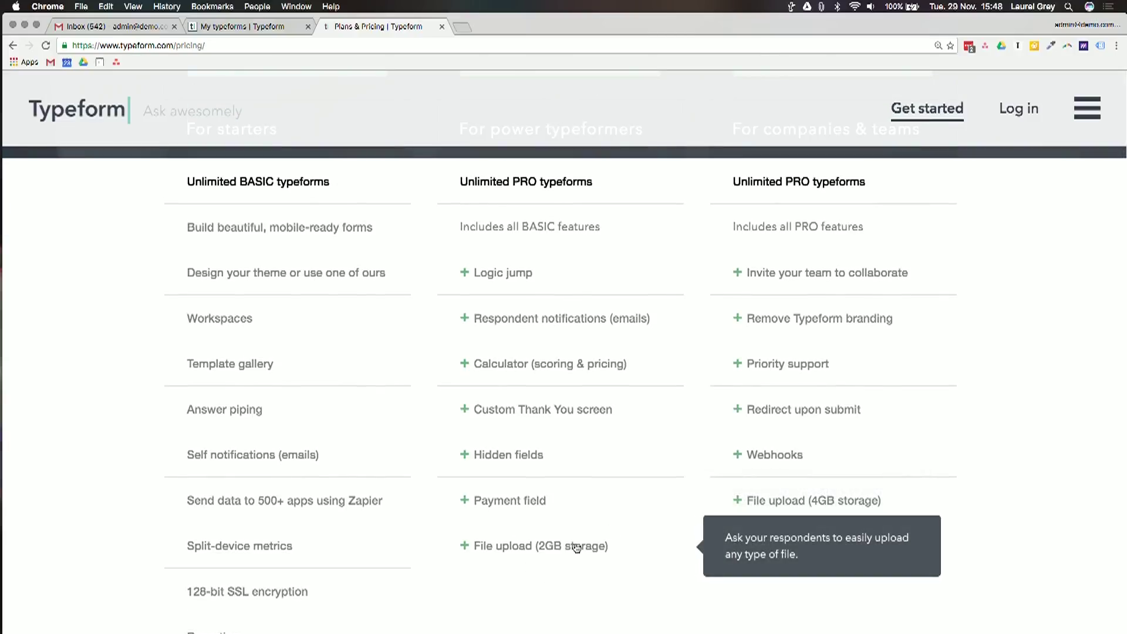
{"action": "scroll", "coordinate": [1094, 460], "scroll_direction": "up", "scroll_amount": 5}
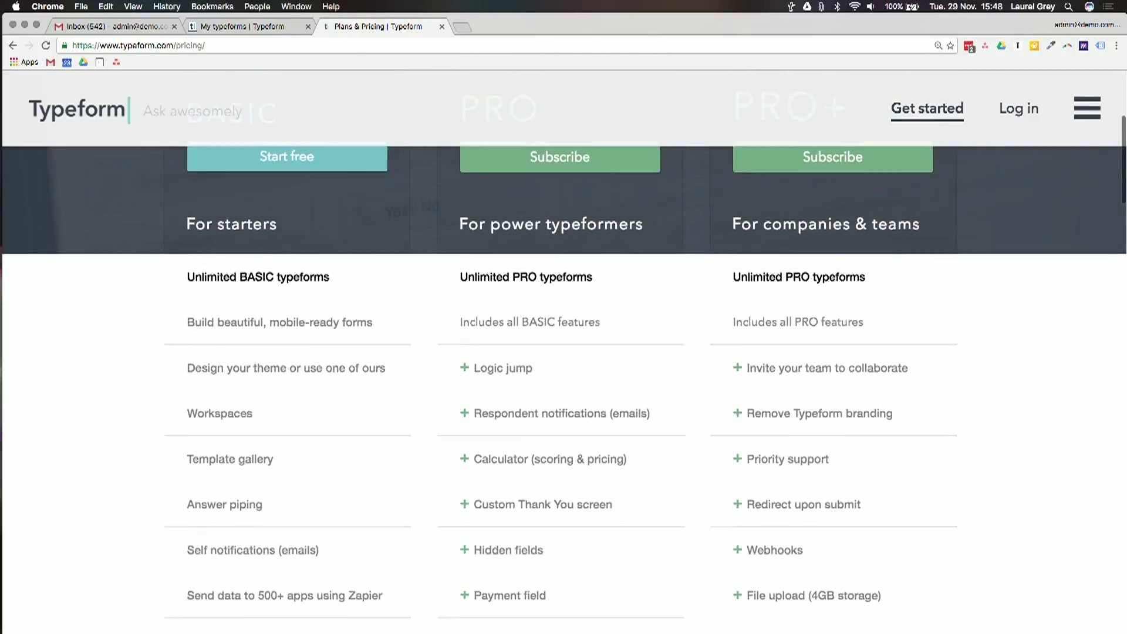
{"action": "scroll", "coordinate": [1021, 511], "scroll_direction": "down", "scroll_amount": 1}
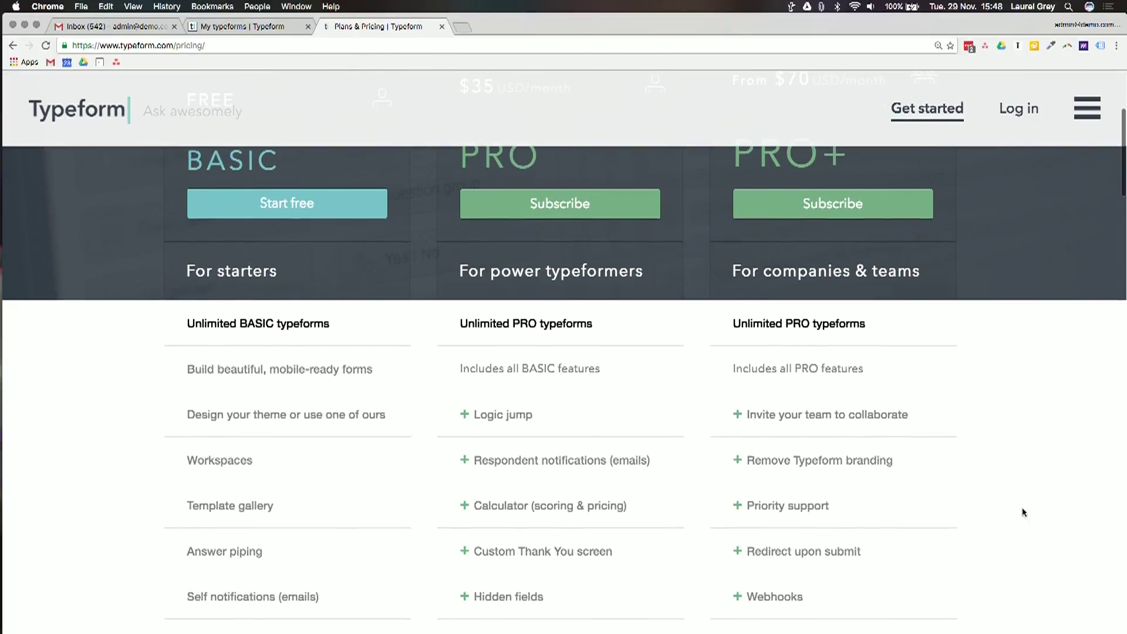
{"action": "mouse_move", "coordinate": [827, 494]}
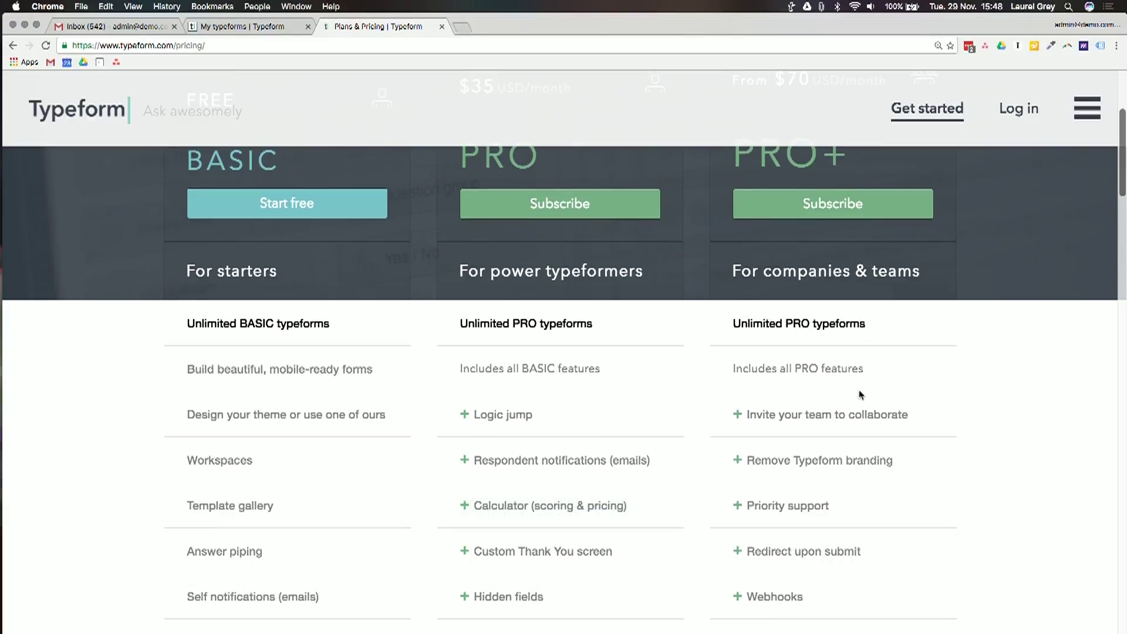
{"action": "mouse_move", "coordinate": [825, 542]}
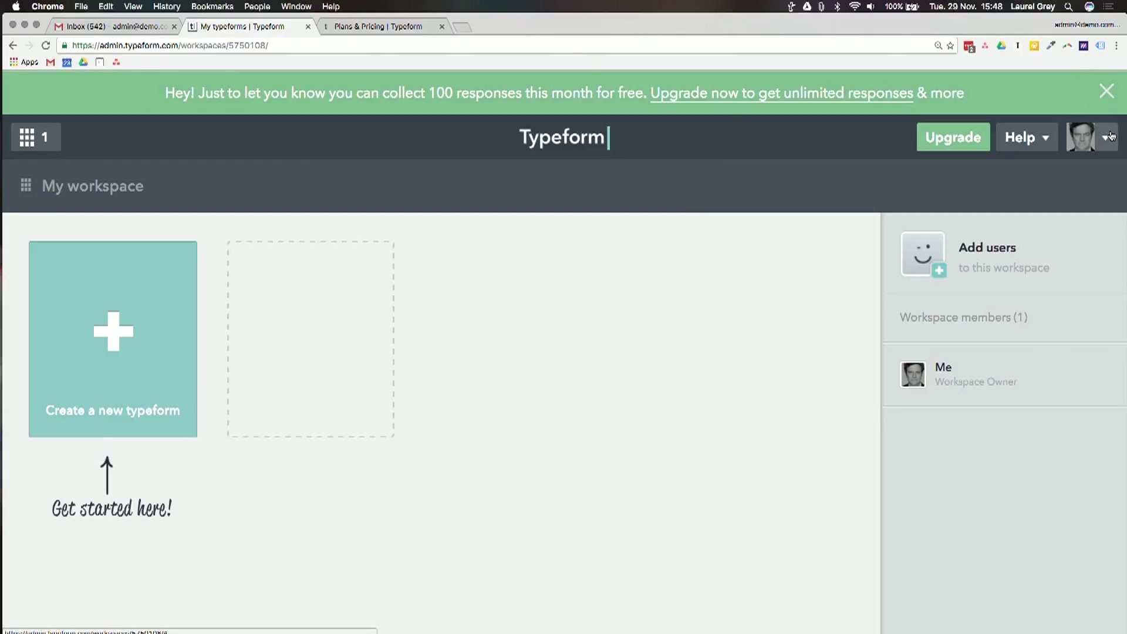
Go to My Account from the avatar menu to see the username, subdomain and language
{"action": "left_click", "coordinate": [1109, 137]}
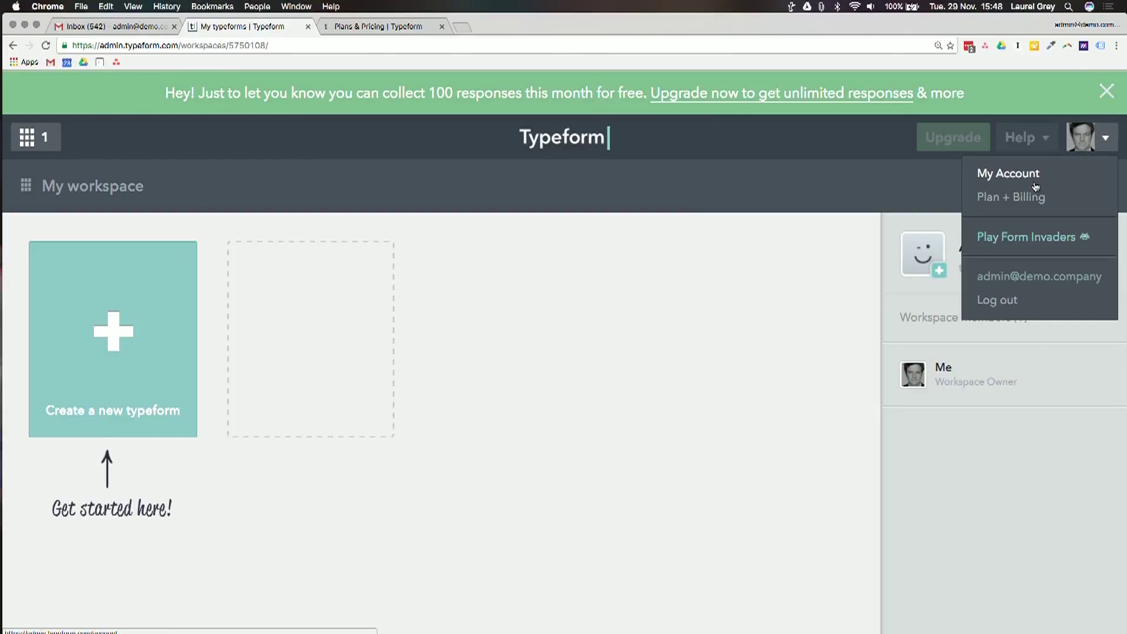
{"action": "left_click", "coordinate": [1020, 174]}
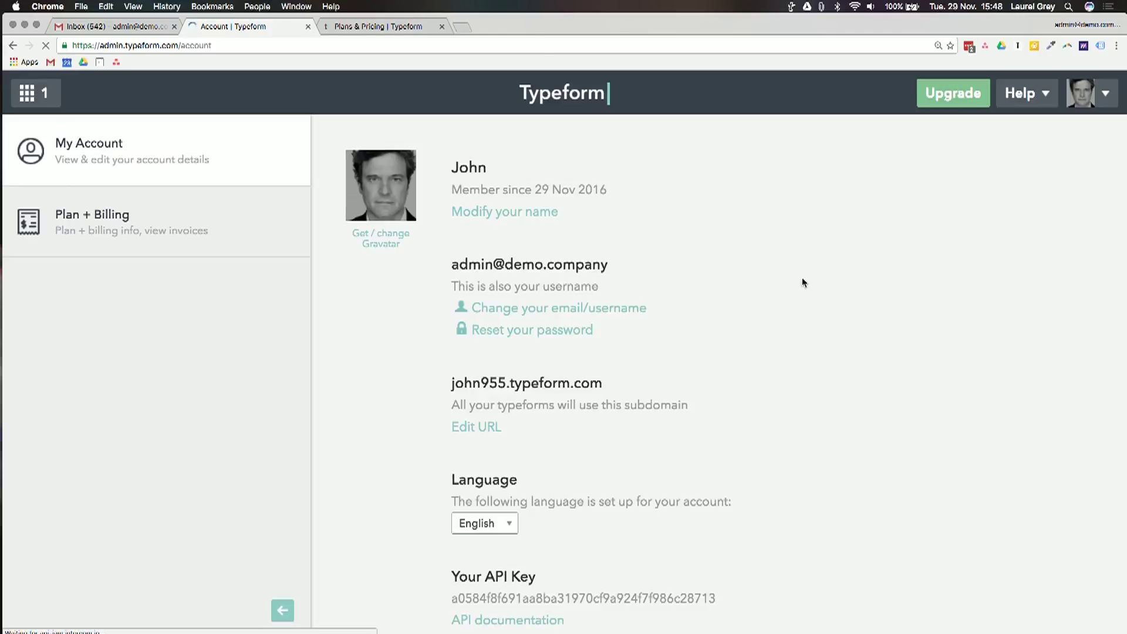
{"action": "scroll", "coordinate": [802, 282], "scroll_direction": "down", "scroll_amount": 3}
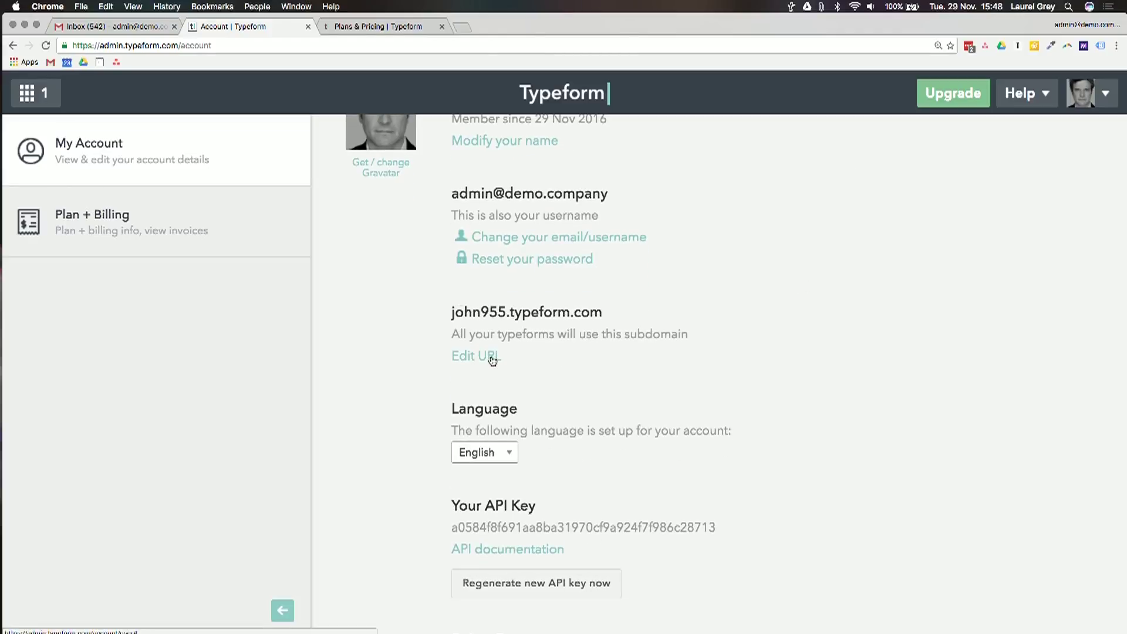
Change the form subdomain to democompany.typeform.com, then go to the Plan + Billing section
{"action": "left_click", "coordinate": [492, 357]}
{"action": "double_click", "coordinate": [493, 368]}
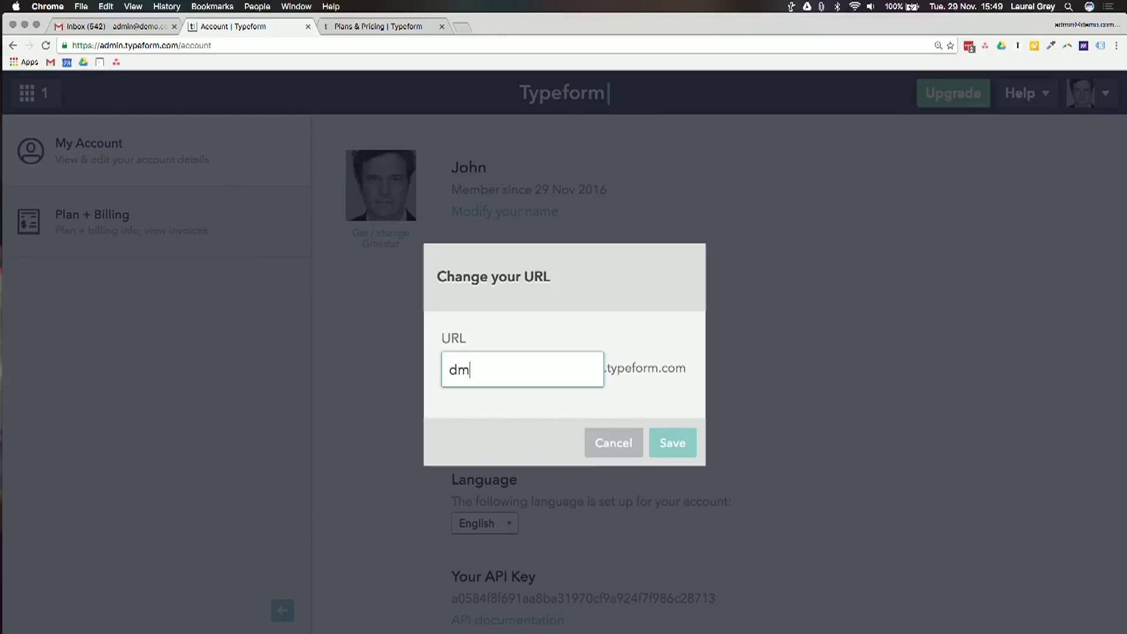
{"action": "key", "text": "Return"}
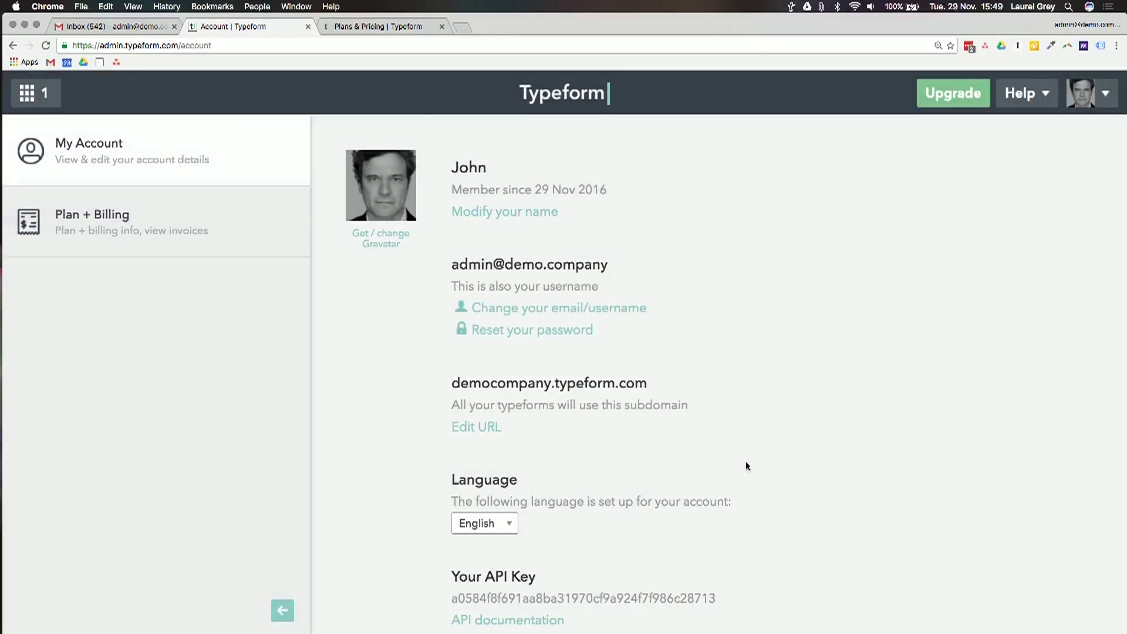
{"action": "scroll", "coordinate": [745, 461], "scroll_direction": "down", "scroll_amount": 5}
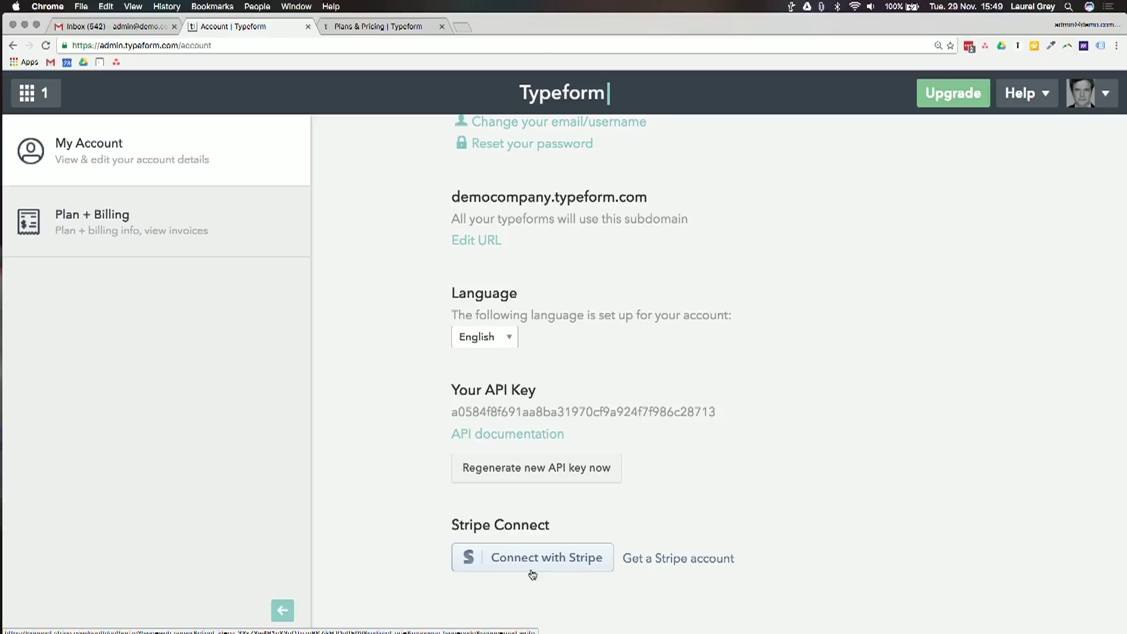
{"action": "left_click", "coordinate": [174, 255]}
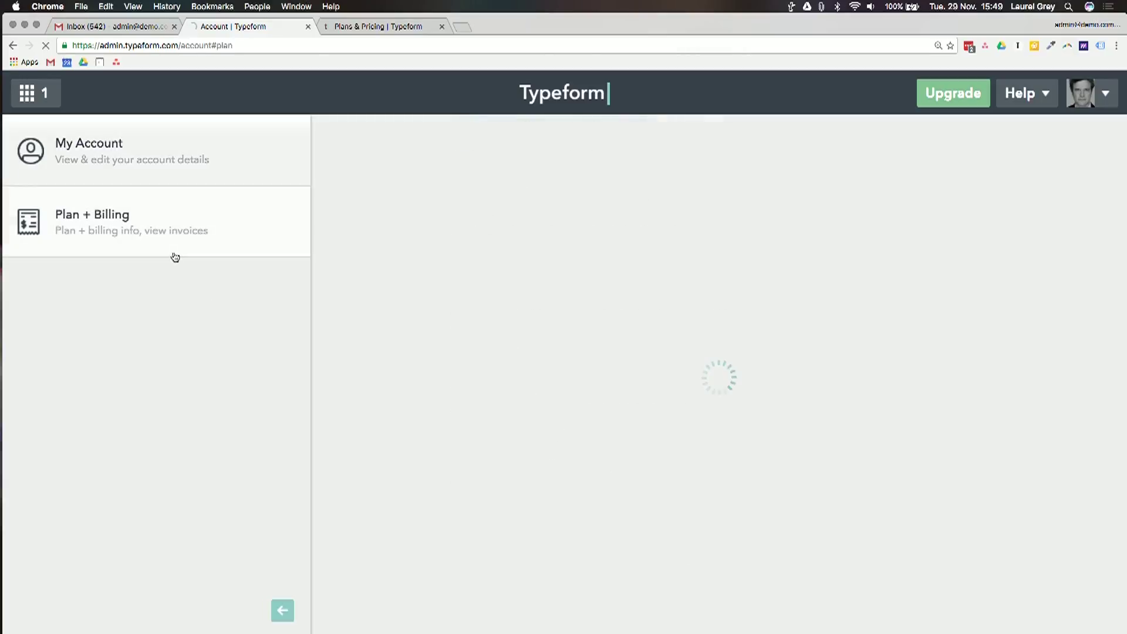